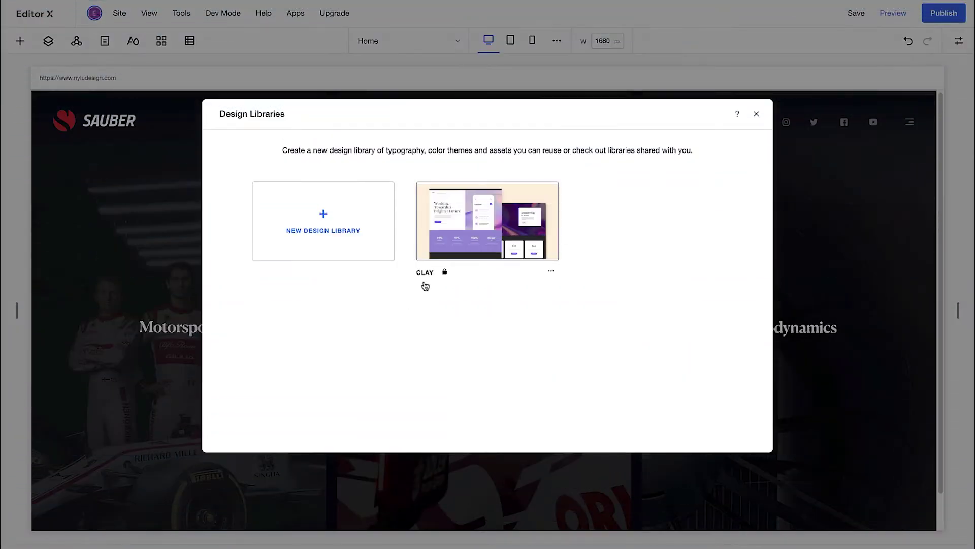
- Open the Clay design library to view its typography styles
{"action": "left_click", "coordinate": [425, 286]}
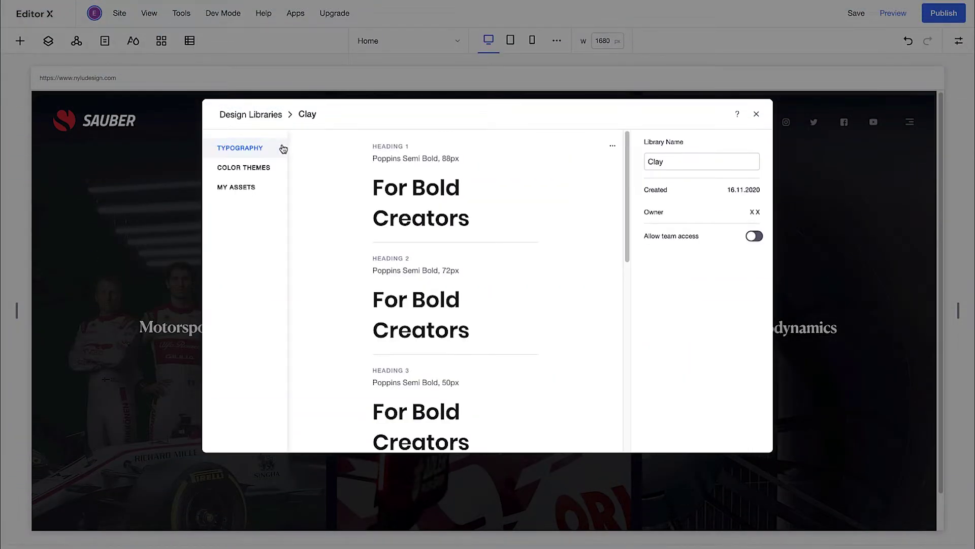
- Browse the Clay library's colour themes and saved assets, then close Design Libraries
{"action": "left_click", "coordinate": [280, 167]}
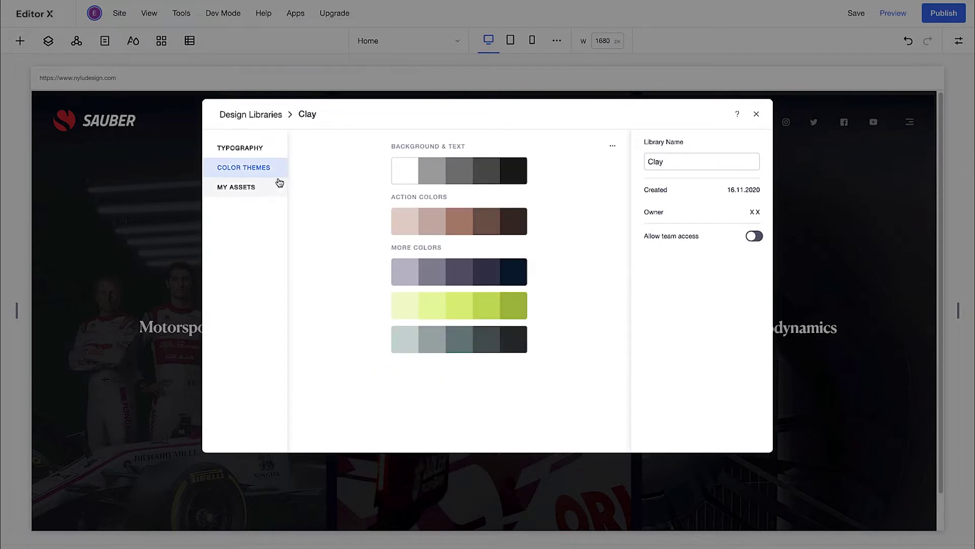
{"action": "left_click", "coordinate": [263, 190]}
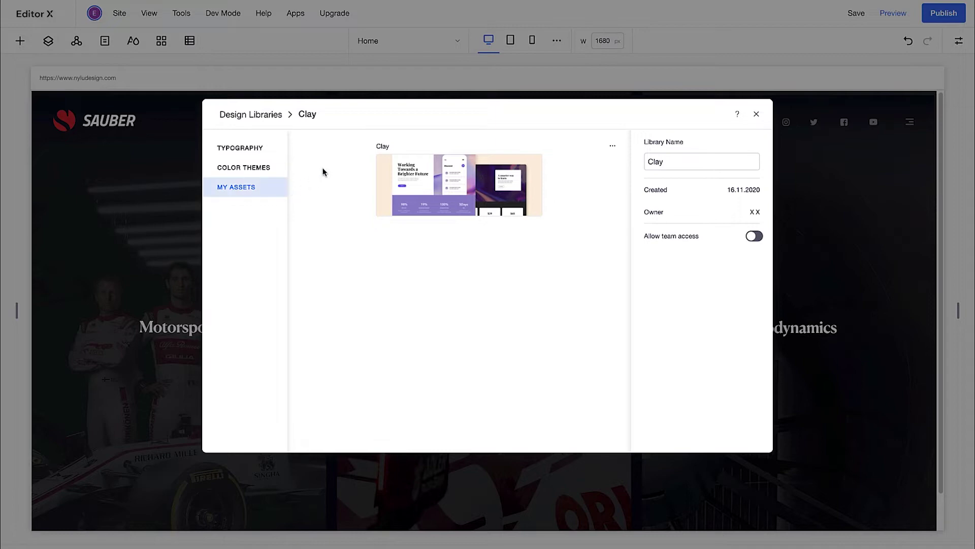
{"action": "left_click", "coordinate": [757, 115]}
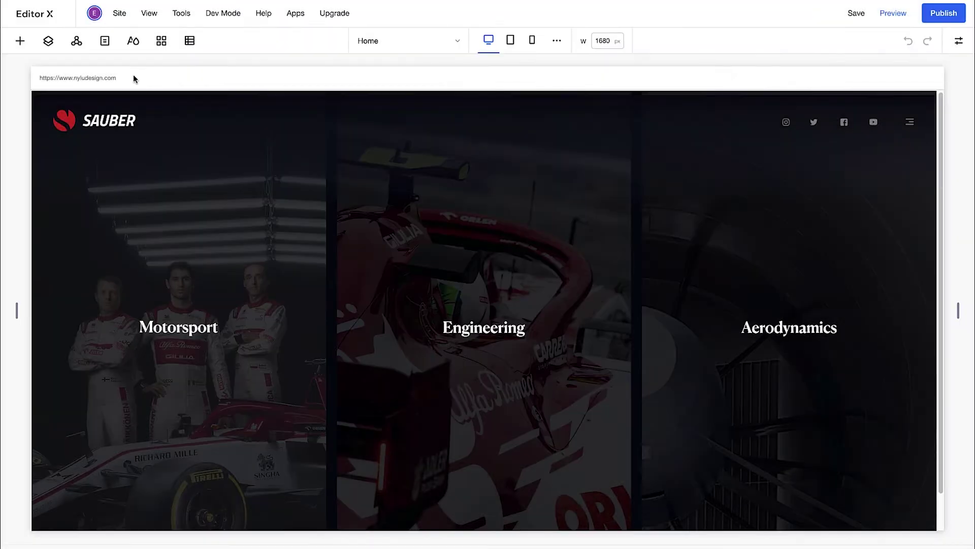
{"action": "left_click", "coordinate": [133, 42]}
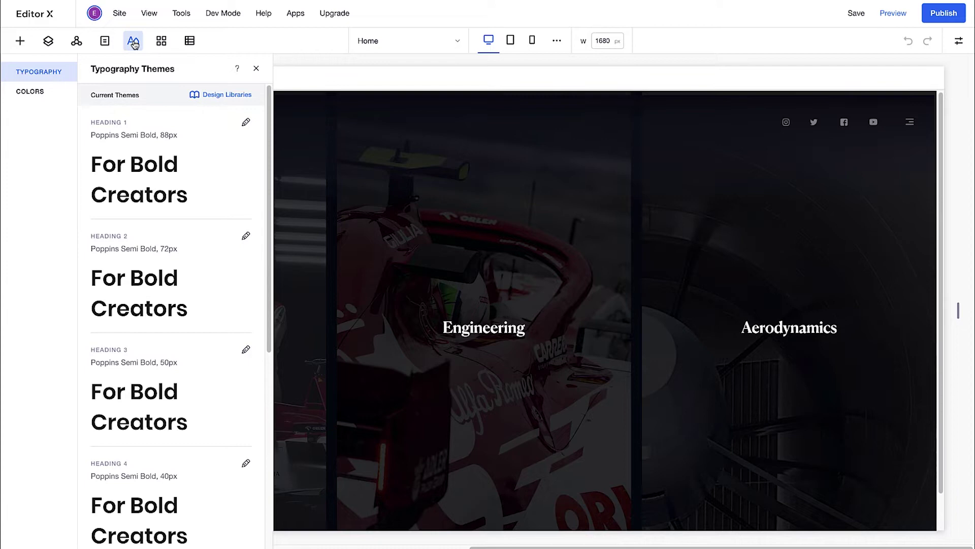
{"action": "left_click", "coordinate": [245, 123]}
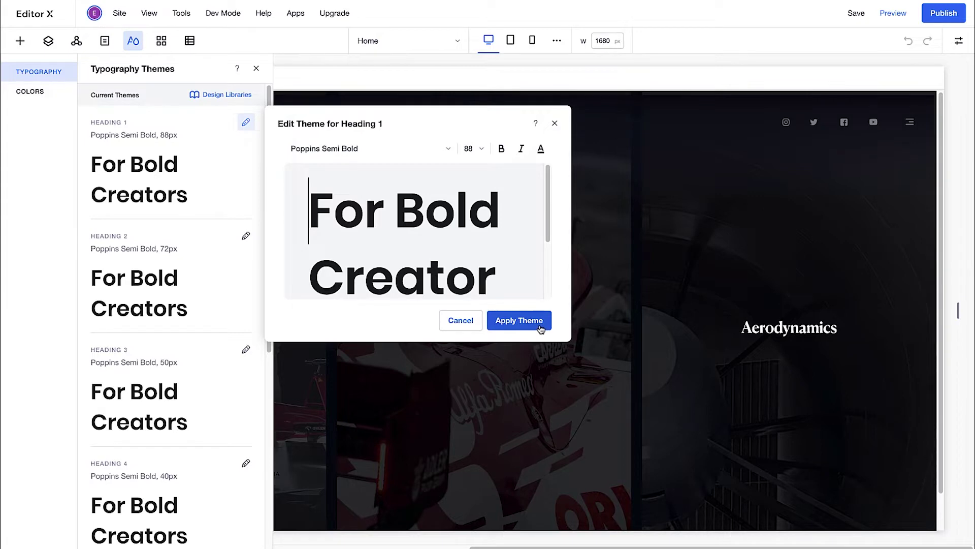
{"action": "left_click", "coordinate": [35, 93]}
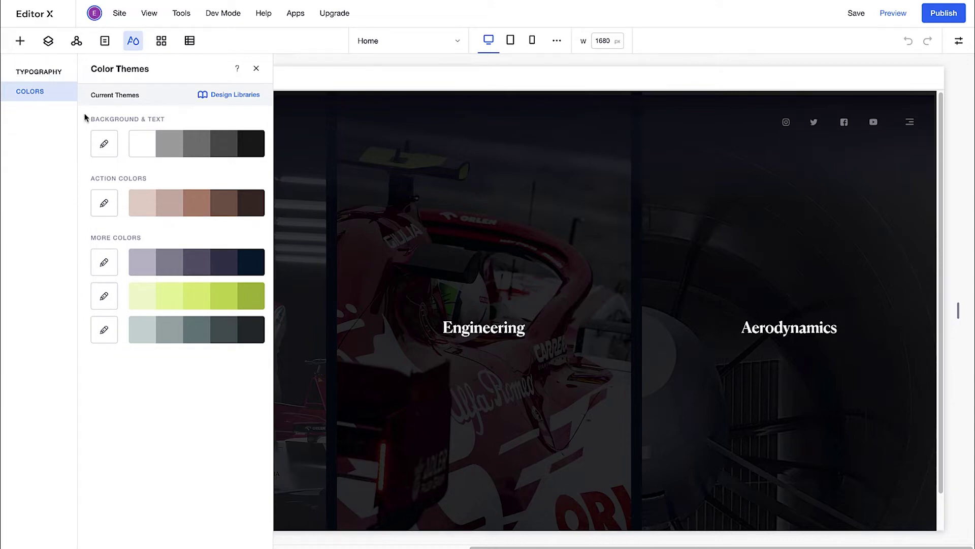
{"action": "left_click", "coordinate": [255, 70]}
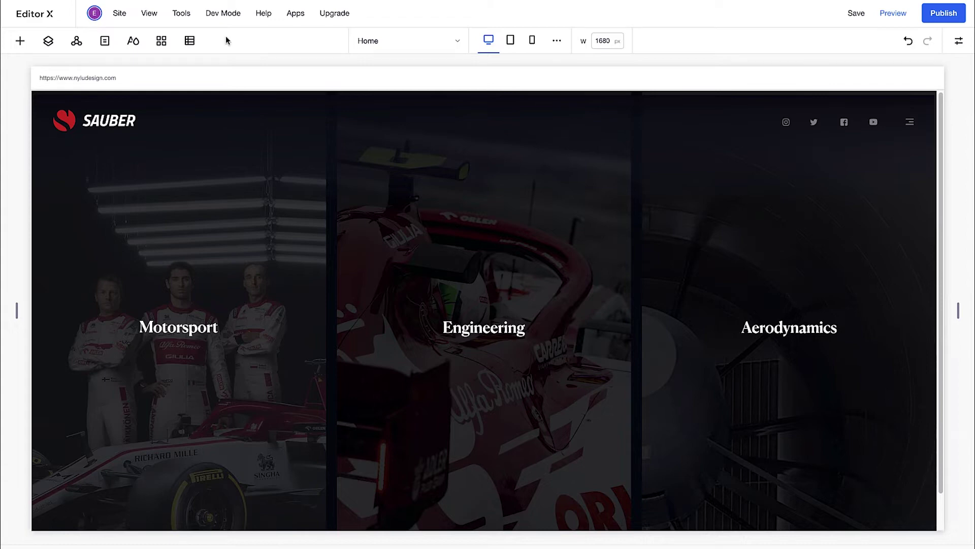
{"action": "mouse_move", "coordinate": [186, 17]}
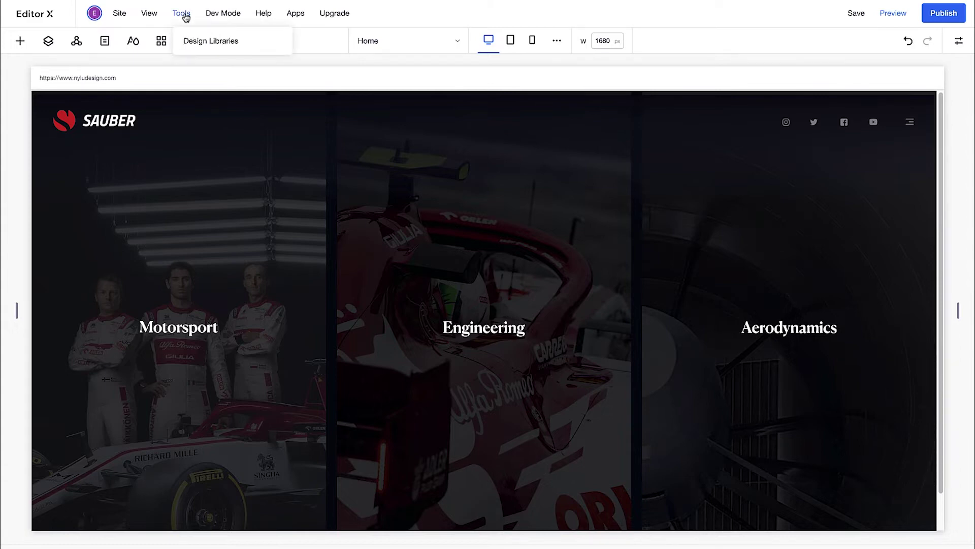
- Create a new design library with typography, colour themes and assets all excluded
{"action": "left_click", "coordinate": [214, 42]}
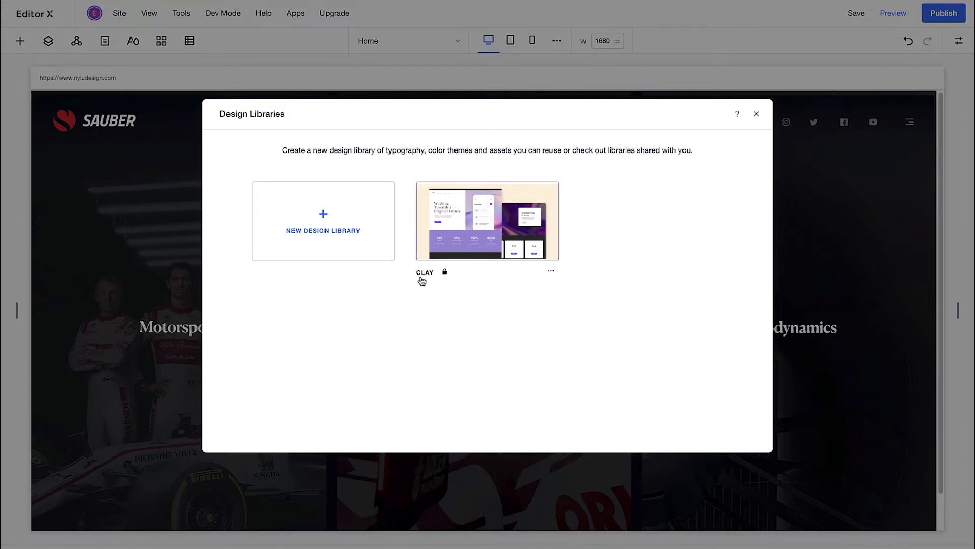
{"action": "left_click", "coordinate": [335, 224]}
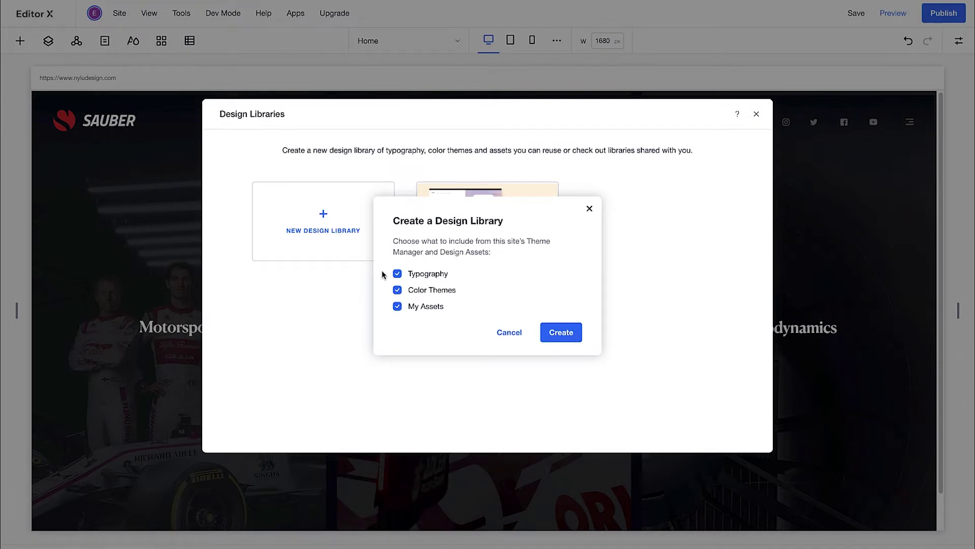
{"action": "left_click", "coordinate": [397, 273]}
{"action": "left_click", "coordinate": [397, 289]}
{"action": "left_click", "coordinate": [397, 306]}
{"action": "left_click", "coordinate": [549, 327]}
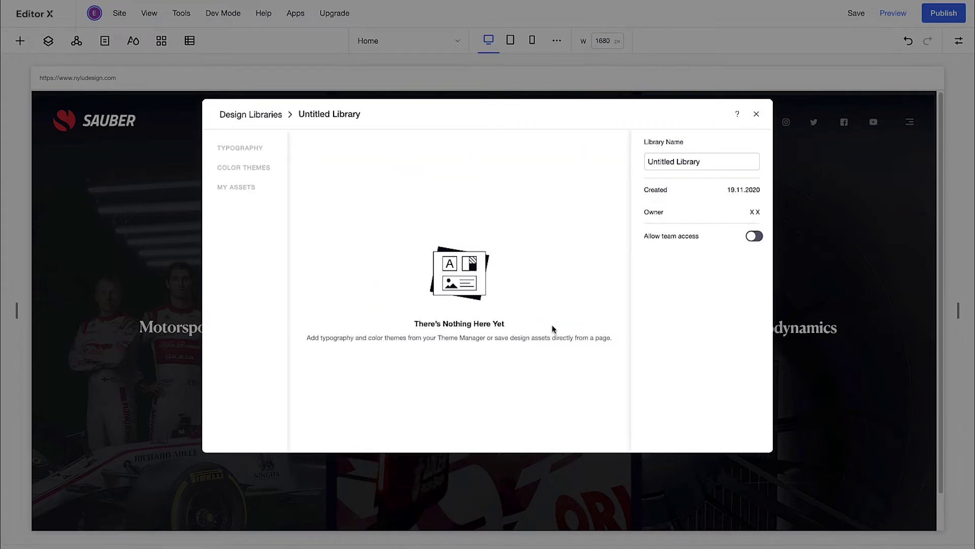
- Rename the new library to 'Sauber' and close it
{"action": "left_click", "coordinate": [653, 157]}
{"action": "key", "text": "ctrl+a"}
{"action": "type", "text": "Sauber"}
{"action": "left_click", "coordinate": [756, 114]}
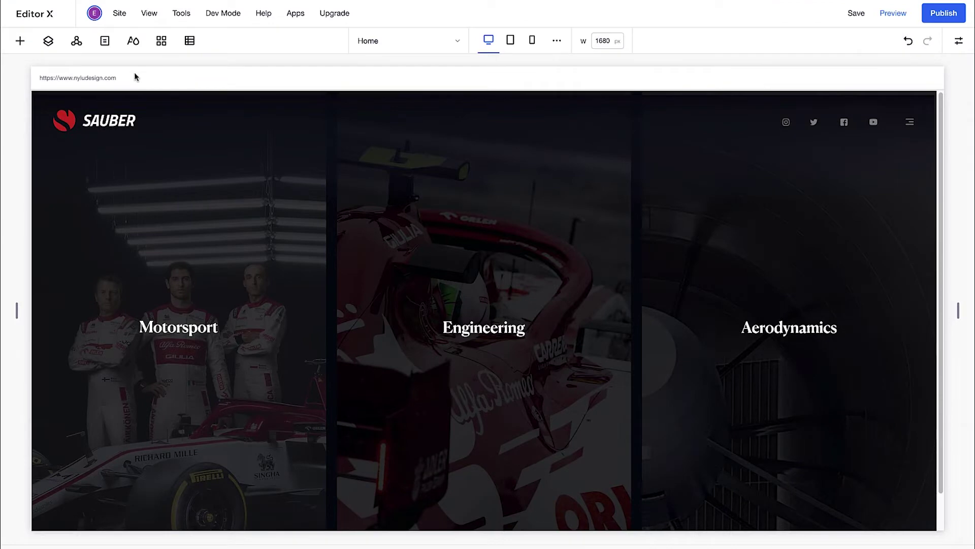
- Set the Heading 1 typography theme to Canela Medium at 72px
{"action": "left_click", "coordinate": [133, 42]}
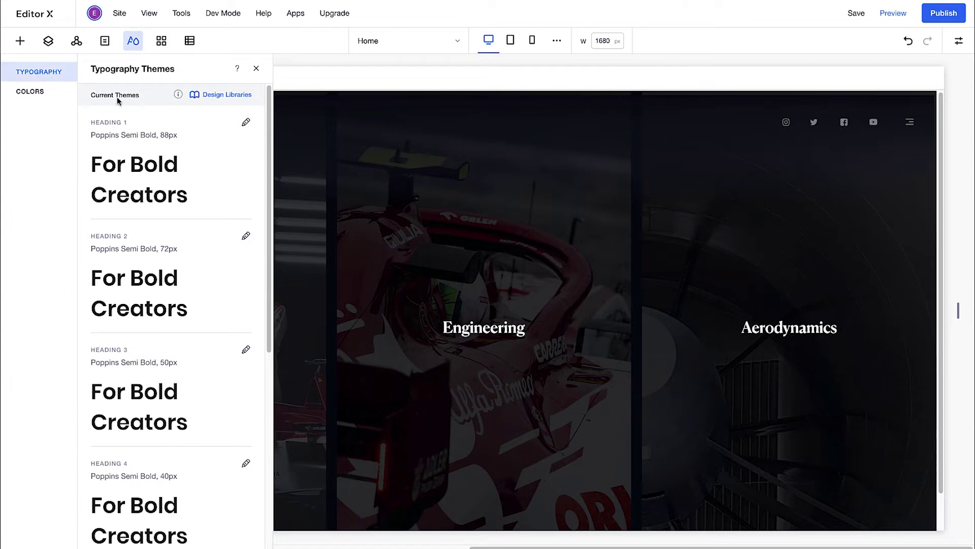
{"action": "left_click", "coordinate": [246, 123]}
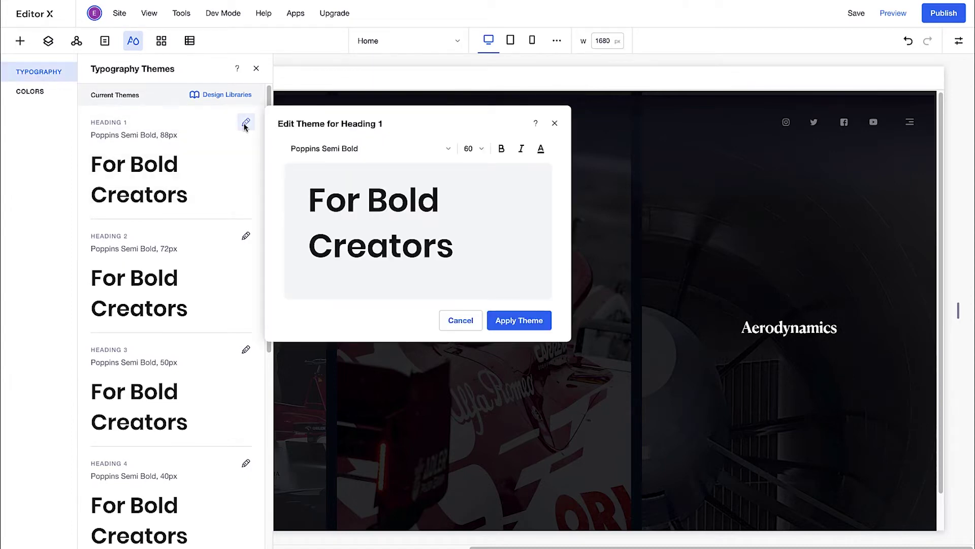
{"action": "left_click", "coordinate": [309, 149]}
{"action": "type", "text": "C"}
{"action": "left_click", "coordinate": [318, 266]}
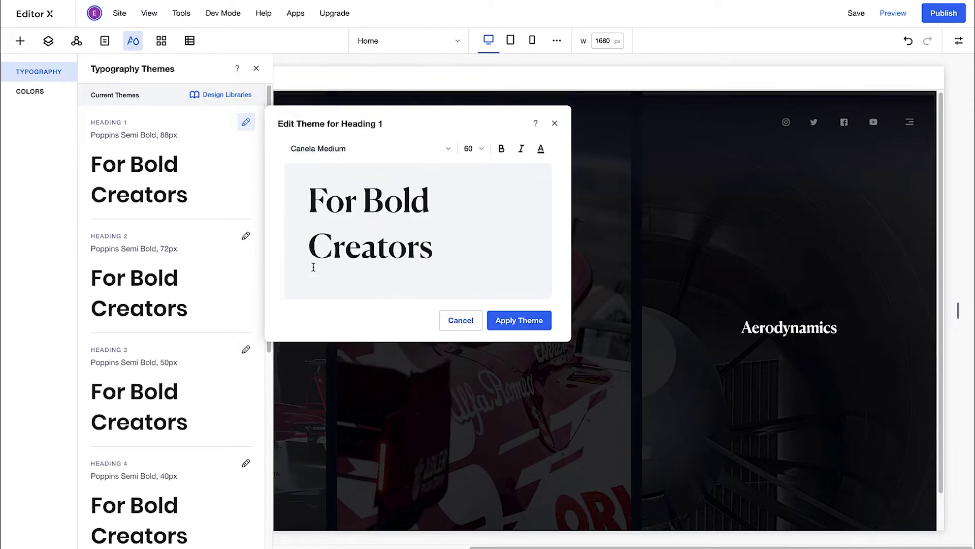
{"action": "left_click", "coordinate": [472, 148]}
{"action": "left_click", "coordinate": [478, 366]}
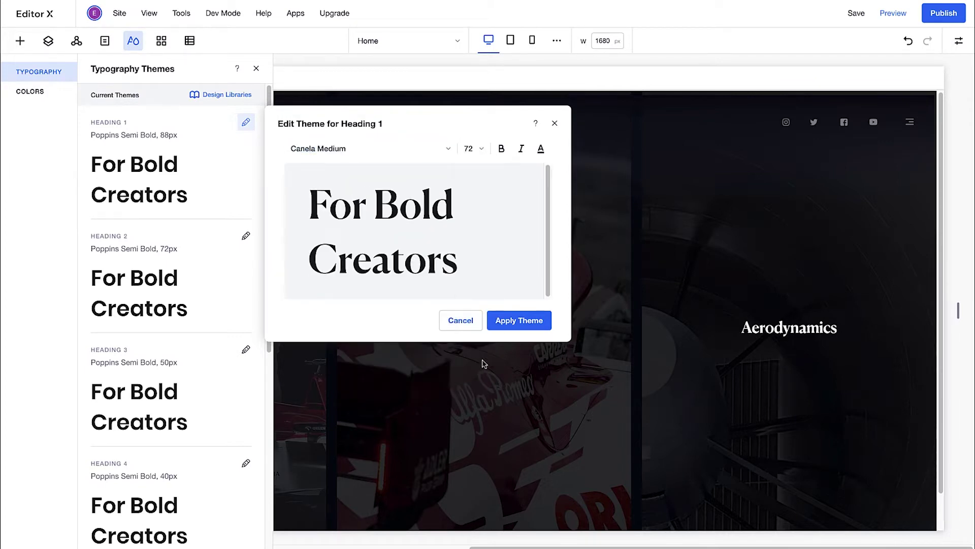
- Give Heading 1 a darker yellow-green text colour and apply the theme
{"action": "left_click", "coordinate": [541, 149]}
{"action": "left_click", "coordinate": [564, 214]}
{"action": "left_click", "coordinate": [562, 252]}
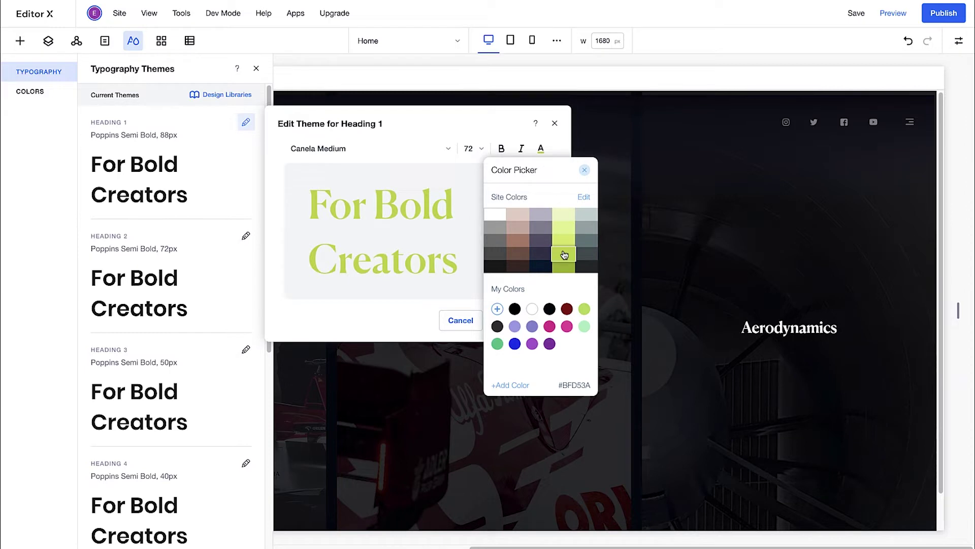
{"action": "left_click", "coordinate": [585, 169]}
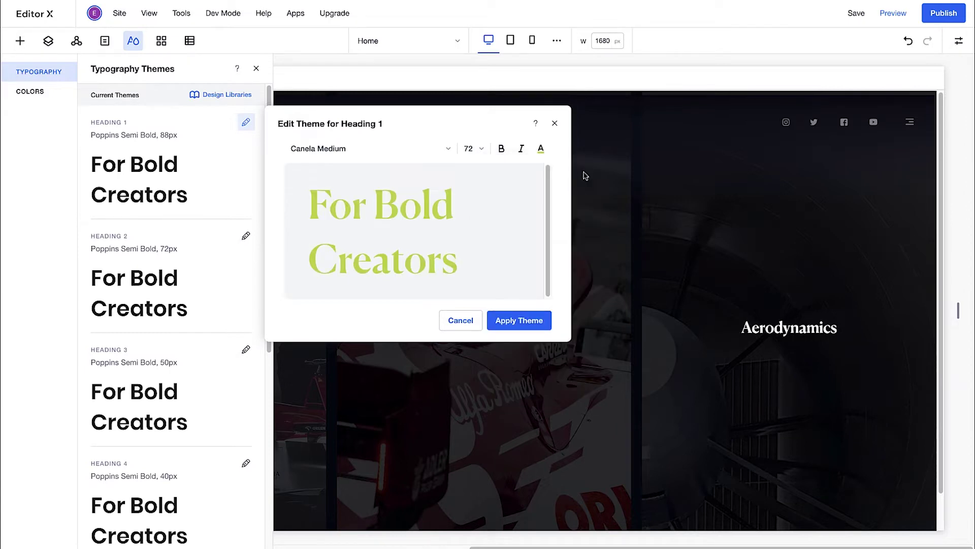
{"action": "left_click", "coordinate": [519, 321]}
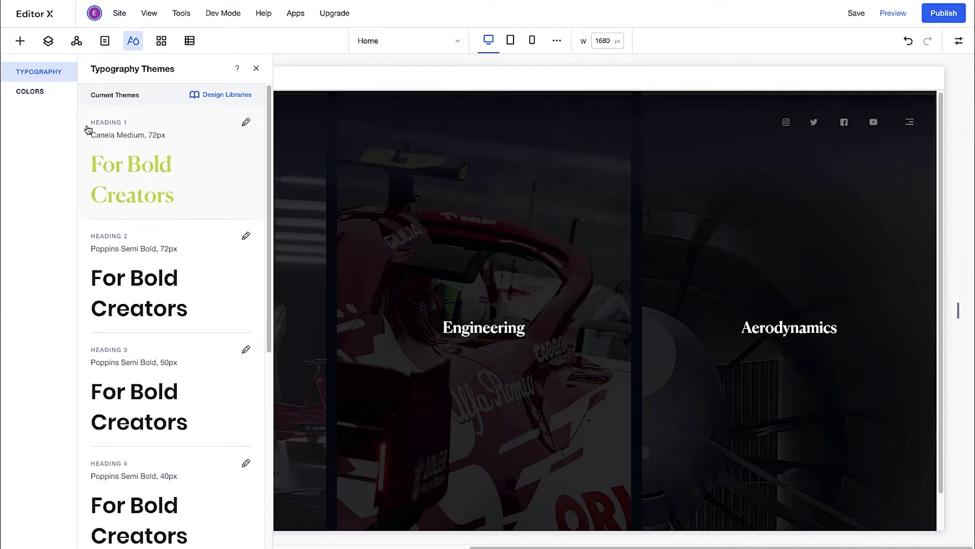
- Save the typography themes, including the restyled Heading 1, to the Sauber library
{"action": "left_click", "coordinate": [219, 98]}
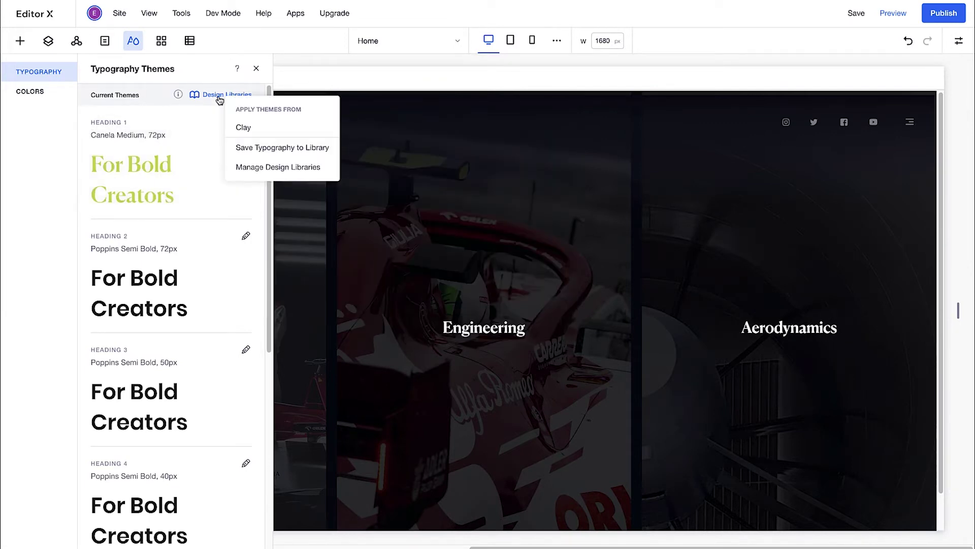
{"action": "left_click", "coordinate": [232, 146]}
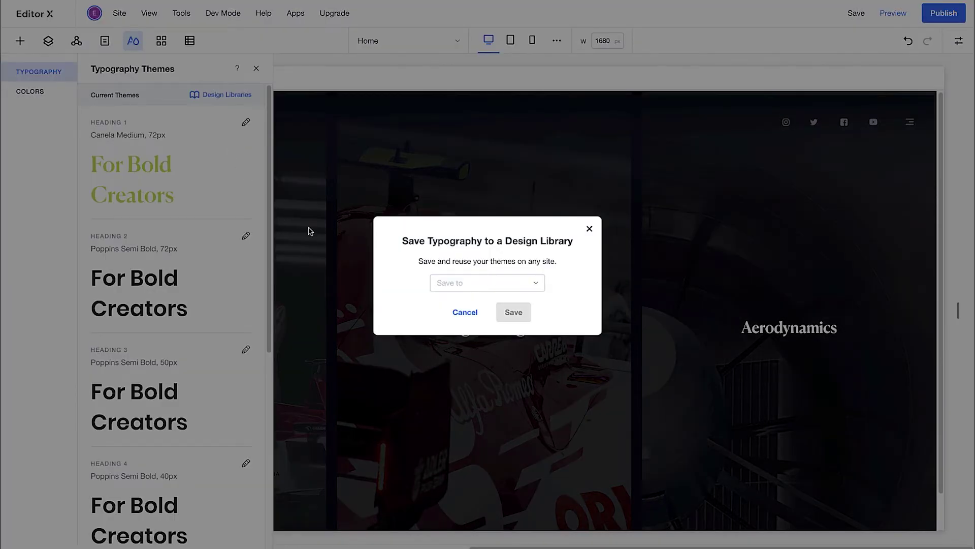
{"action": "left_click", "coordinate": [441, 282]}
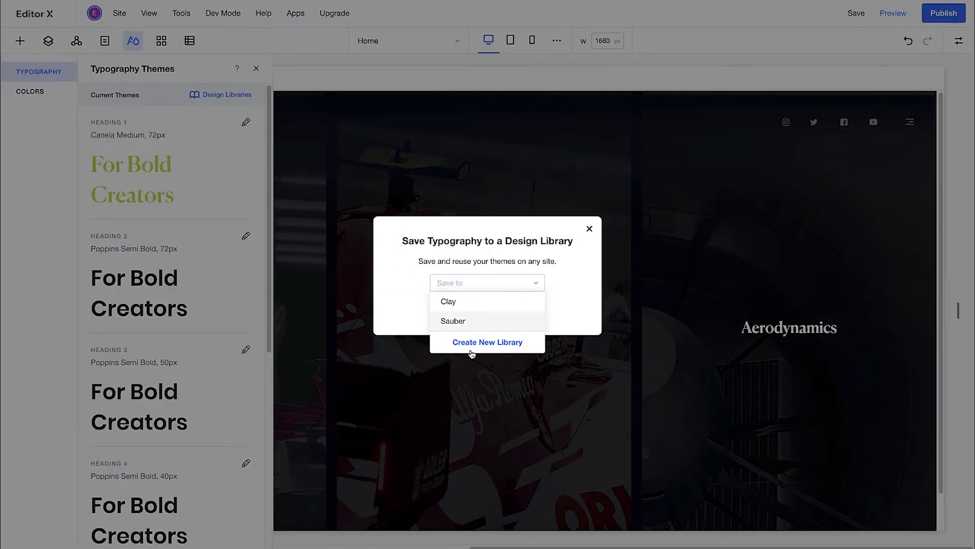
{"action": "left_click", "coordinate": [456, 322]}
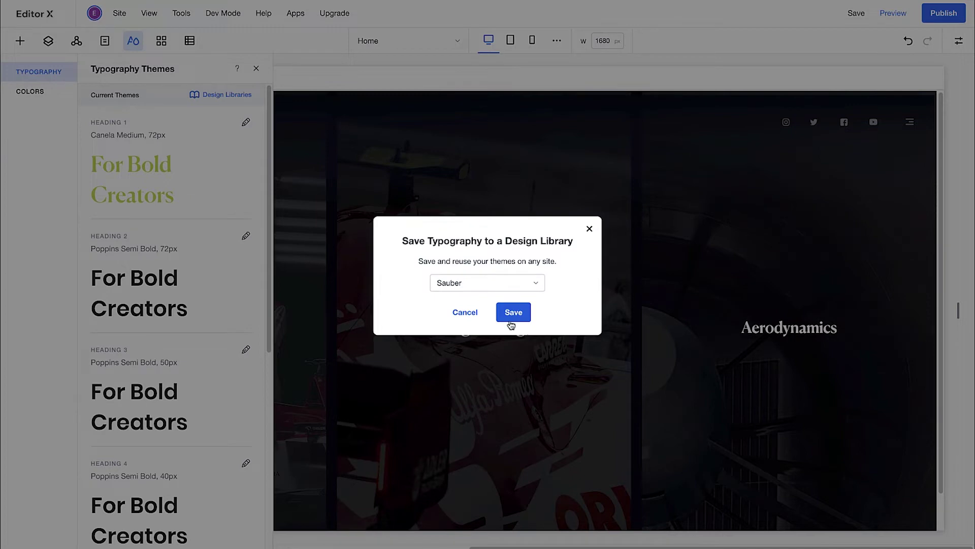
{"action": "left_click", "coordinate": [513, 312]}
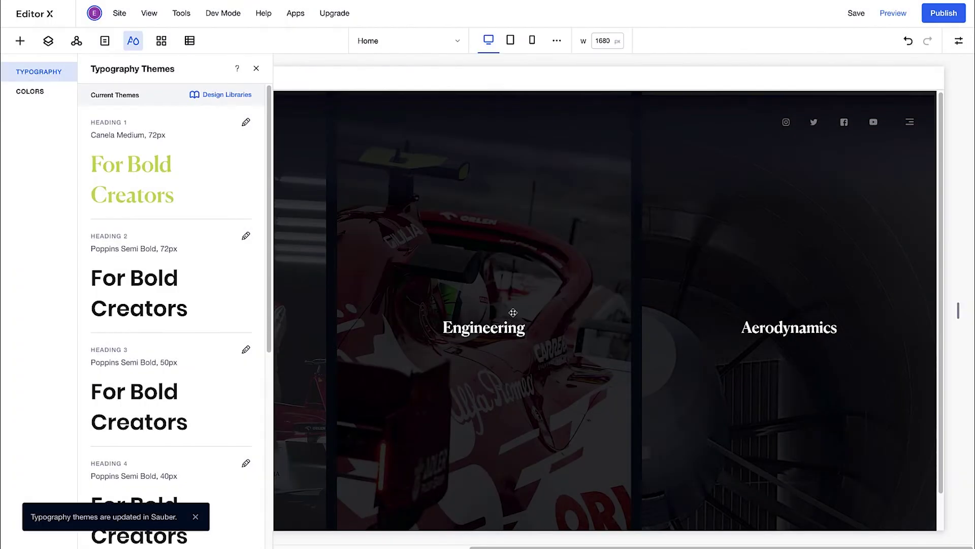
{"action": "left_click", "coordinate": [40, 94]}
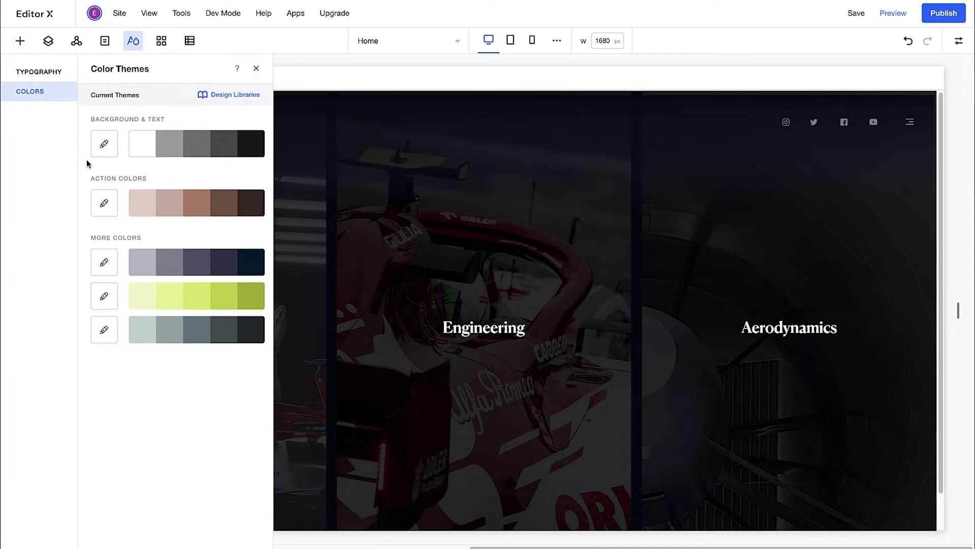
- Set the first action colour to F3AD93 and apply the reddish action palette
{"action": "left_click", "coordinate": [140, 203]}
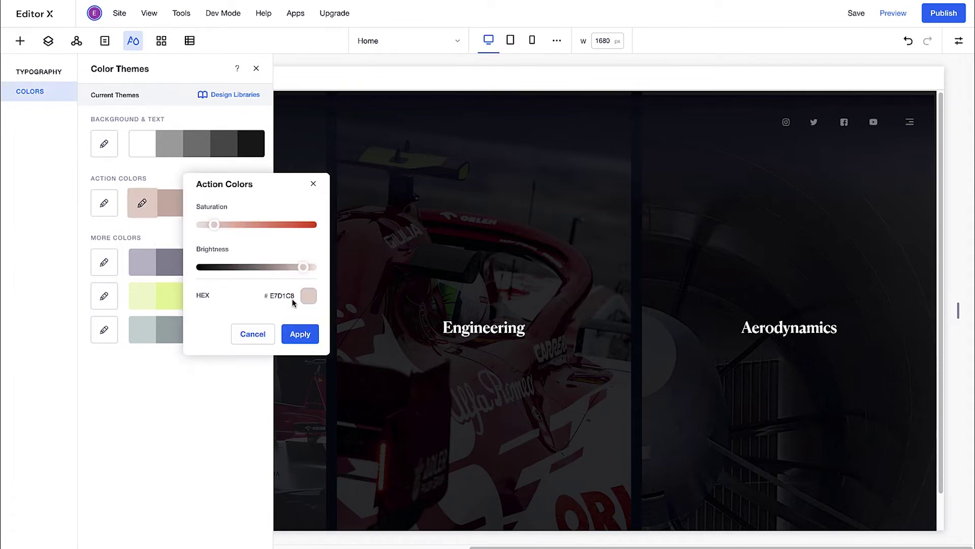
{"action": "left_click", "coordinate": [284, 297]}
{"action": "left_click", "coordinate": [375, 314]}
{"action": "type", "text": "F3AD93"}
{"action": "left_click", "coordinate": [407, 344]}
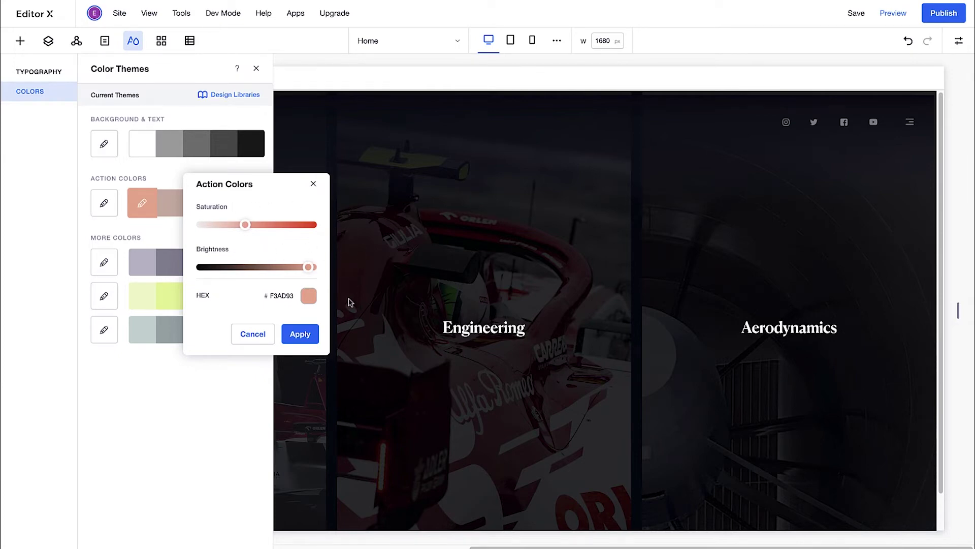
{"action": "left_click", "coordinate": [299, 334]}
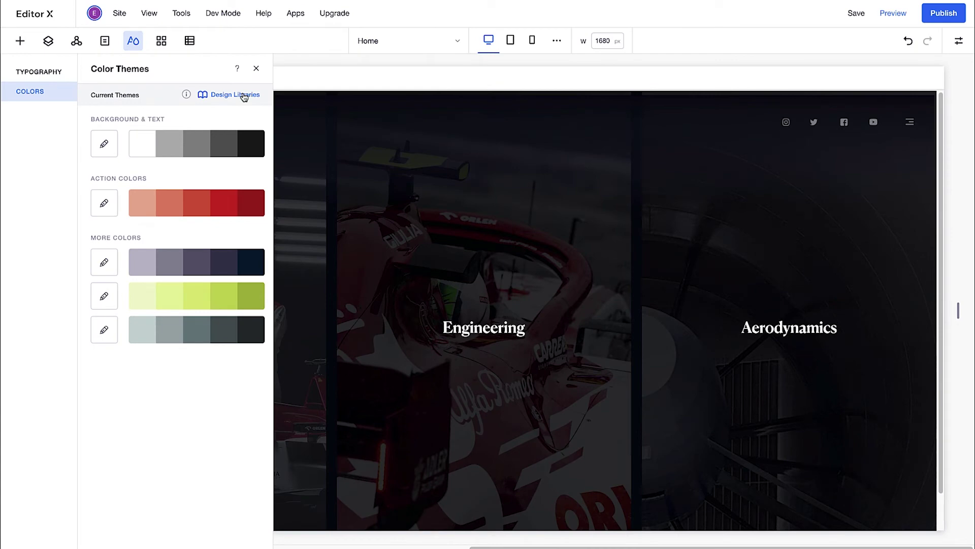
- Save the colour themes to the Sauber design library
{"action": "left_click", "coordinate": [244, 95]}
{"action": "left_click", "coordinate": [296, 144]}
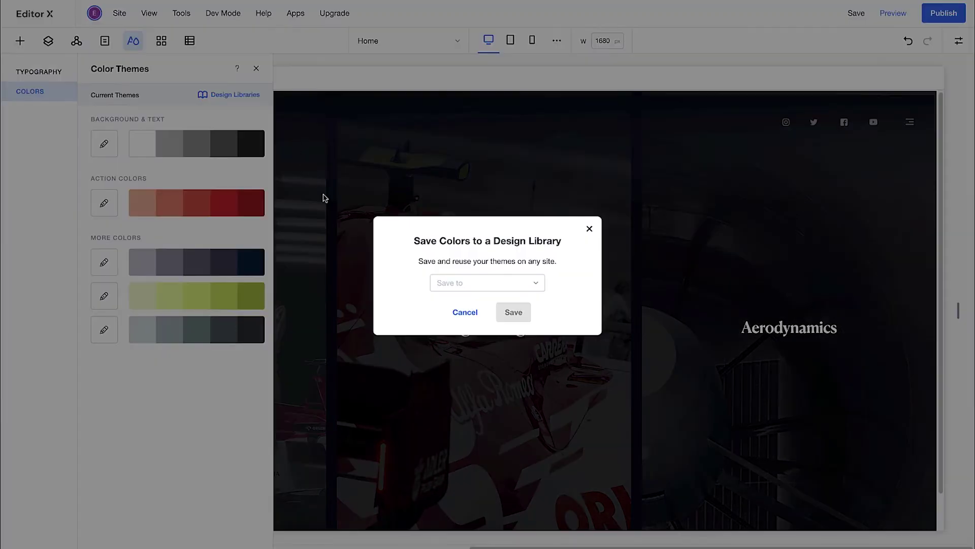
{"action": "left_click", "coordinate": [456, 286]}
{"action": "left_click", "coordinate": [460, 321]}
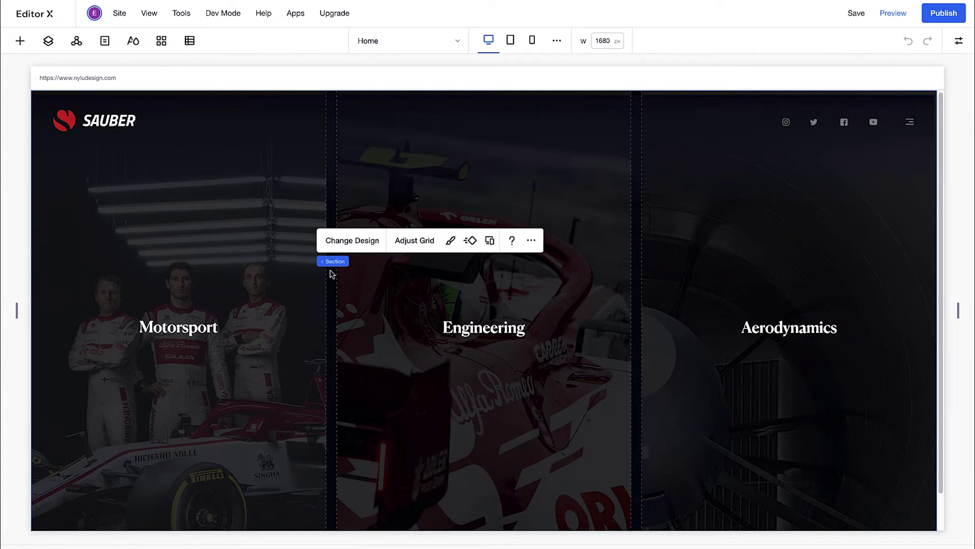
- Save the three-panel section as design asset 'Alfa section 1' in the Sauber library
{"action": "mouse_move", "coordinate": [329, 262]}
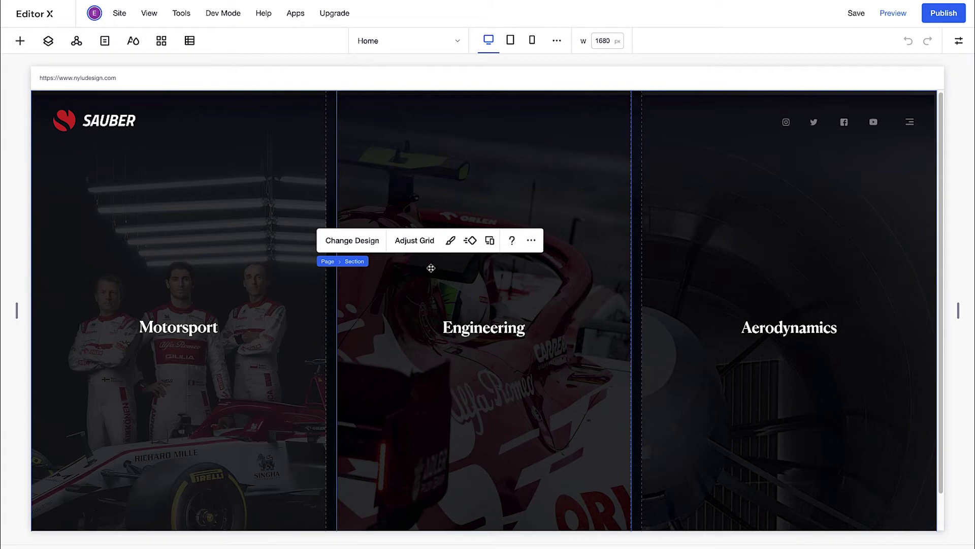
{"action": "left_click", "coordinate": [533, 248]}
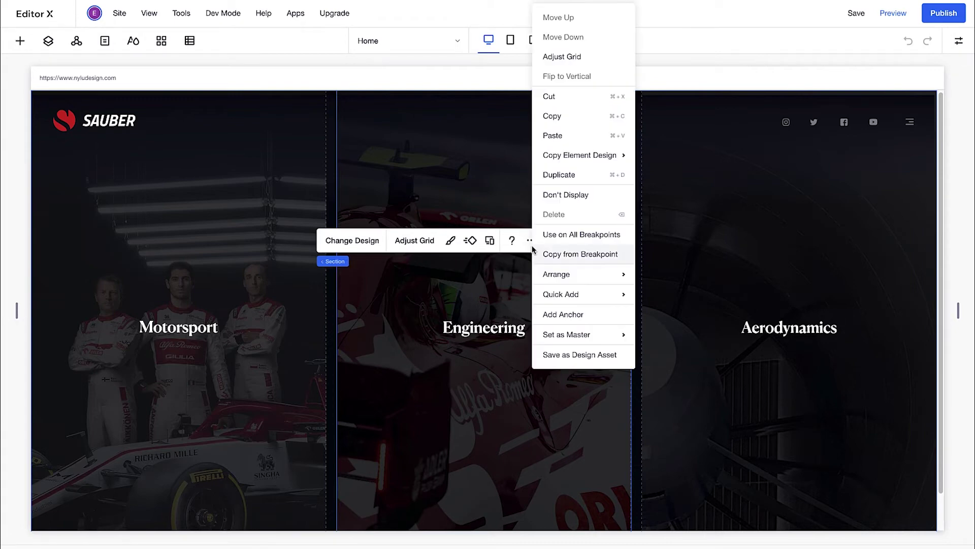
{"action": "left_click", "coordinate": [538, 354]}
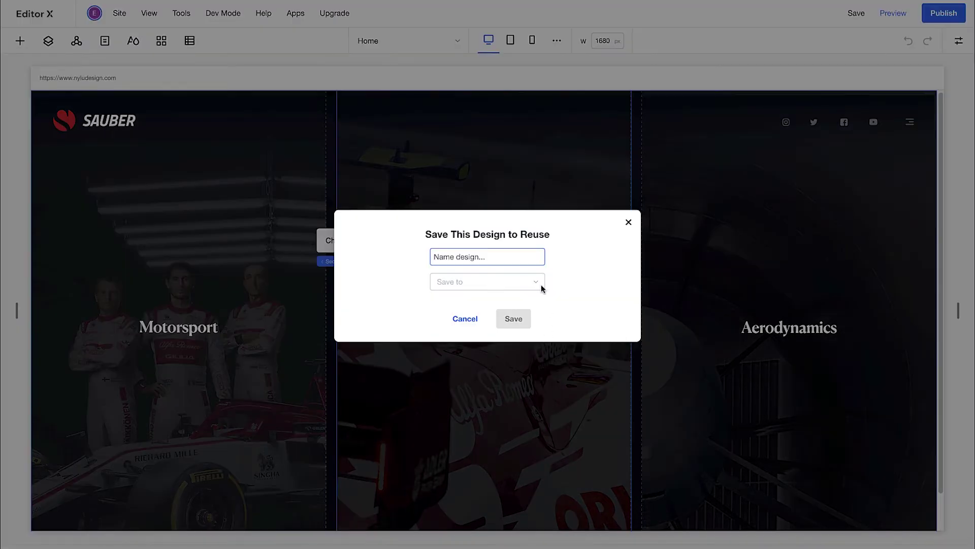
{"action": "type", "text": "Alfa section 1"}
{"action": "left_click", "coordinate": [525, 280]}
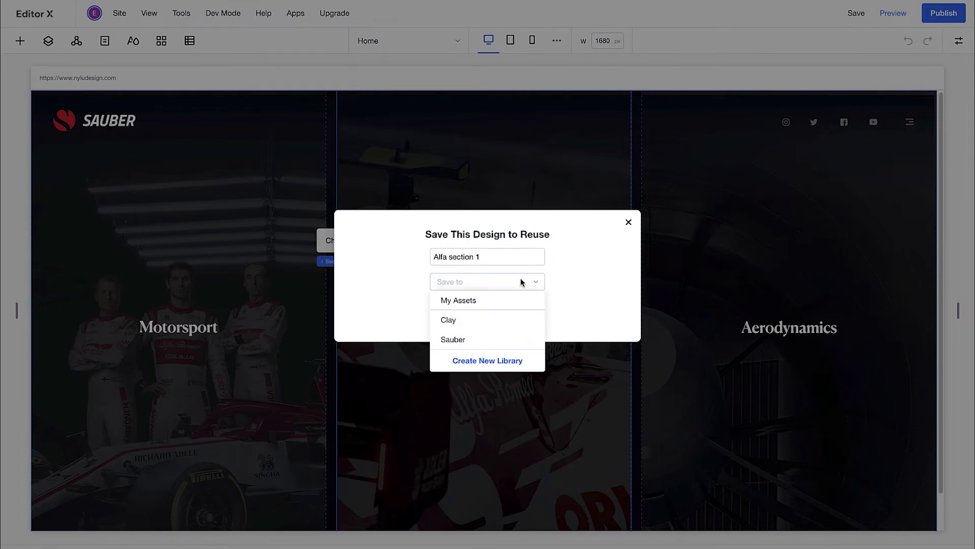
{"action": "left_click", "coordinate": [497, 339]}
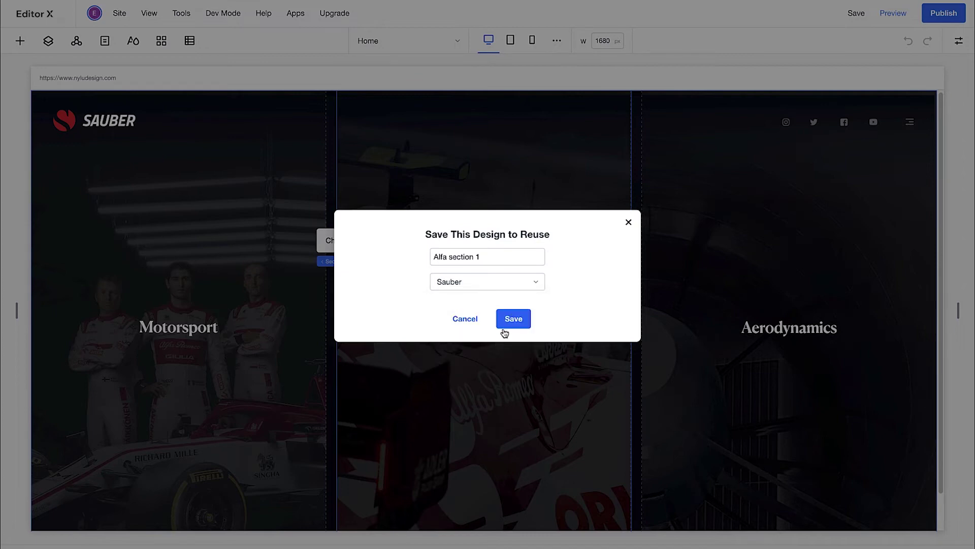
{"action": "left_click", "coordinate": [508, 320]}
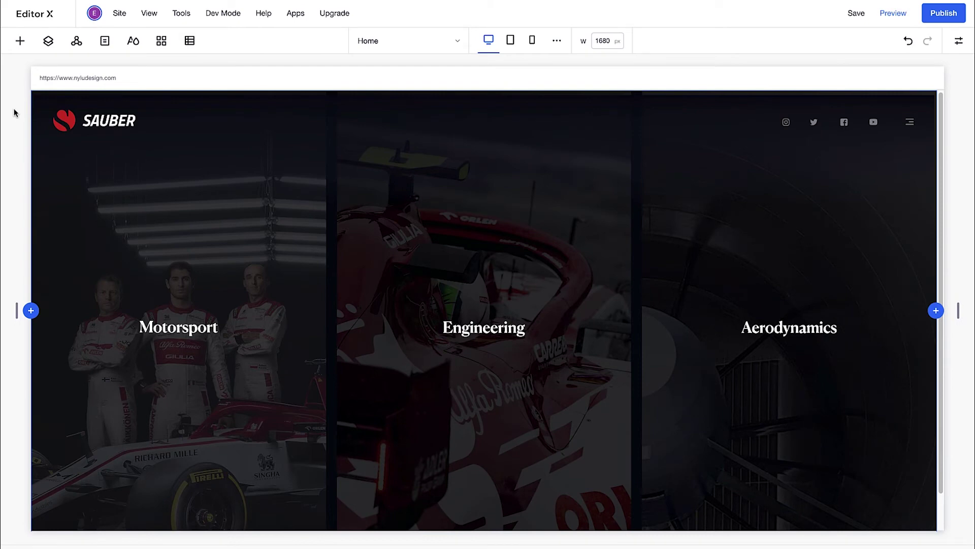
{"action": "left_click", "coordinate": [20, 41]}
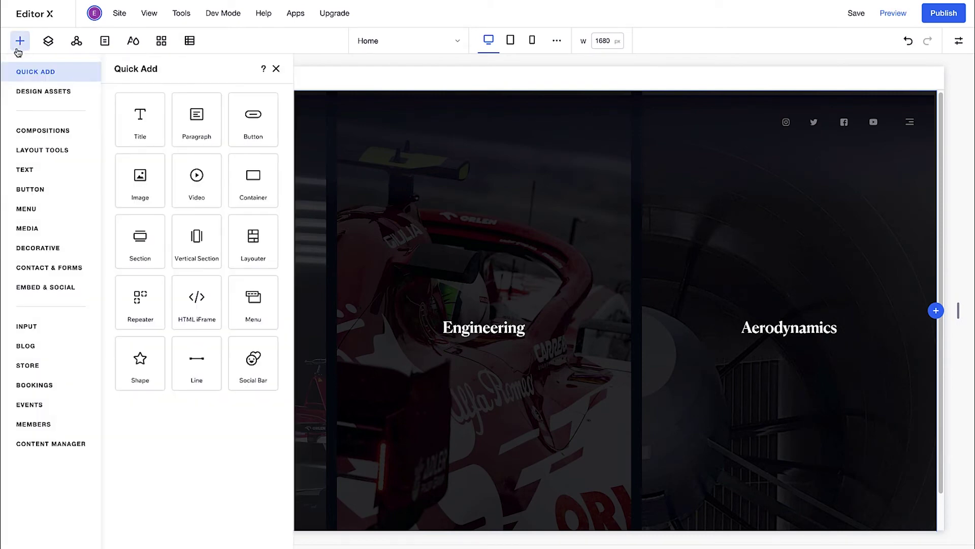
{"action": "left_click", "coordinate": [20, 93]}
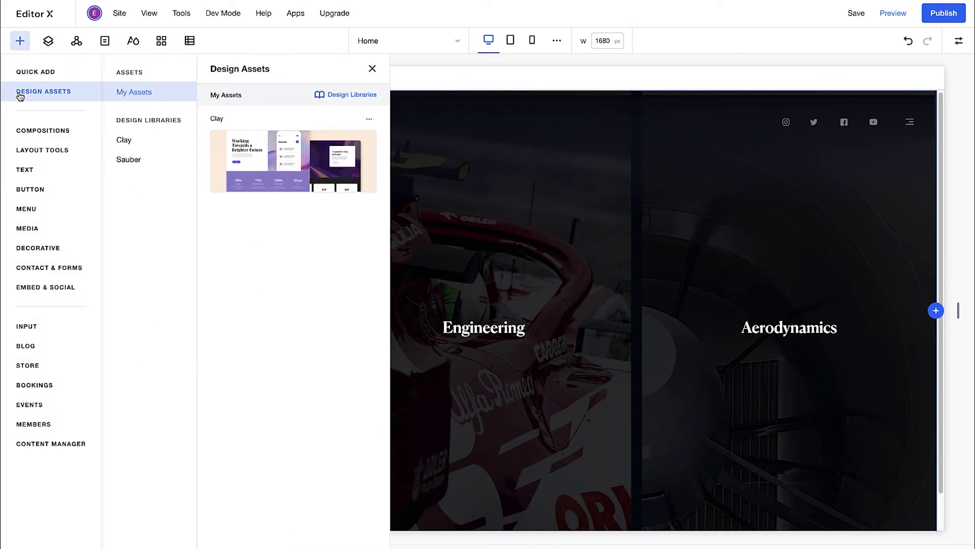
{"action": "left_click", "coordinate": [140, 159]}
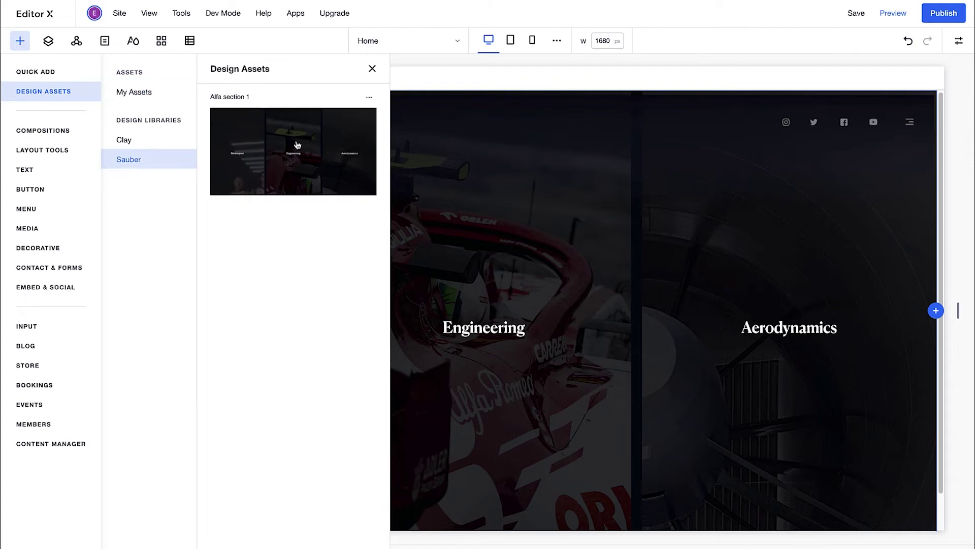
{"action": "left_click", "coordinate": [369, 97]}
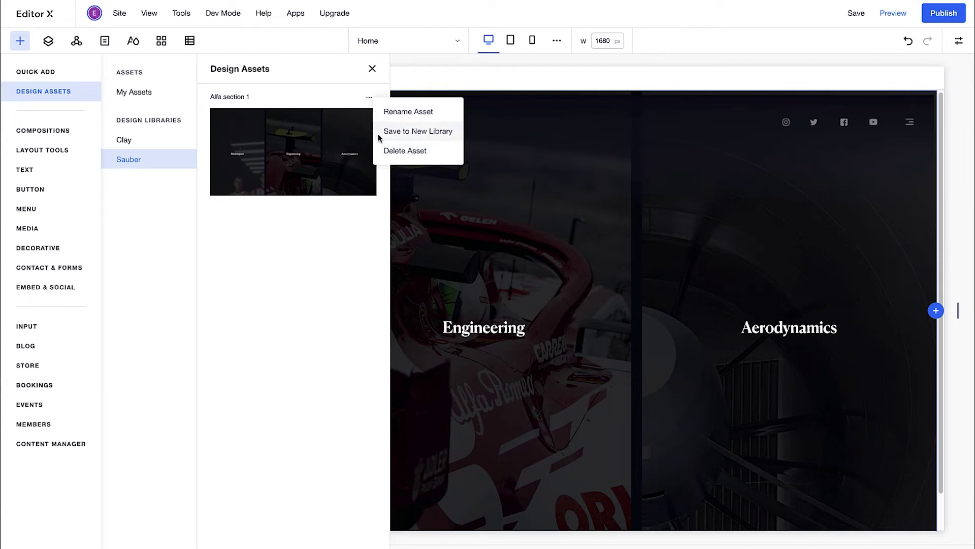
{"action": "left_click", "coordinate": [371, 70]}
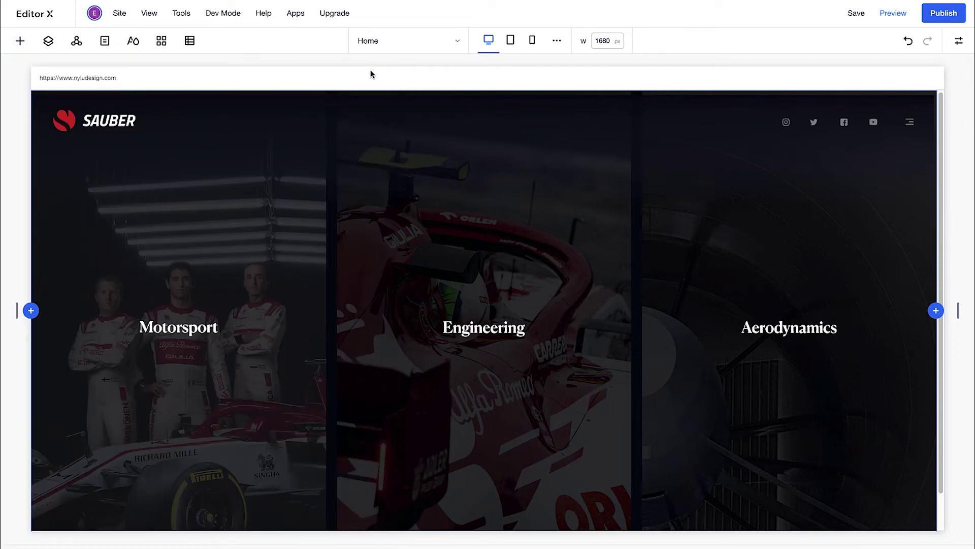
- Undo the last change and review the Sauber library's colours, assets and typography
{"action": "key", "text": "ctrl+z"}
{"action": "left_click", "coordinate": [183, 13]}
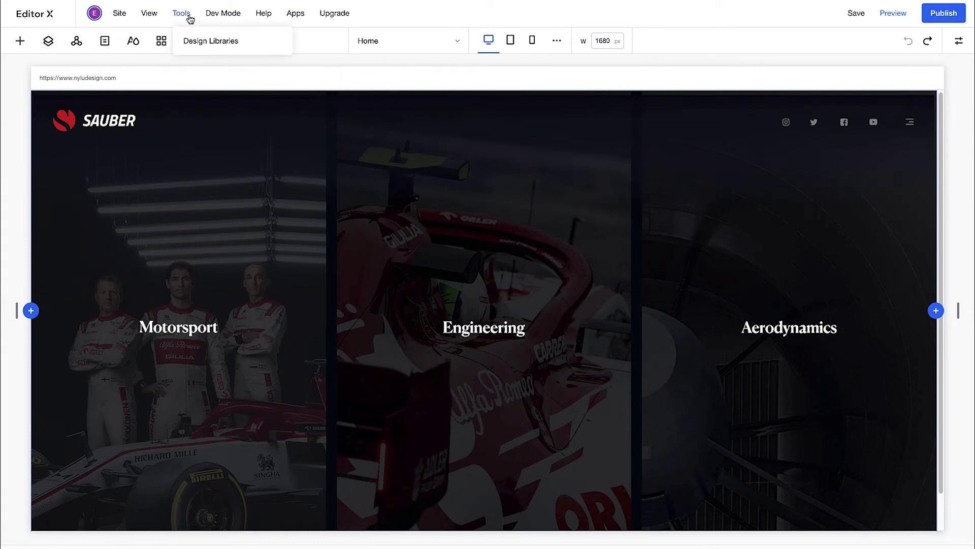
{"action": "left_click", "coordinate": [210, 41]}
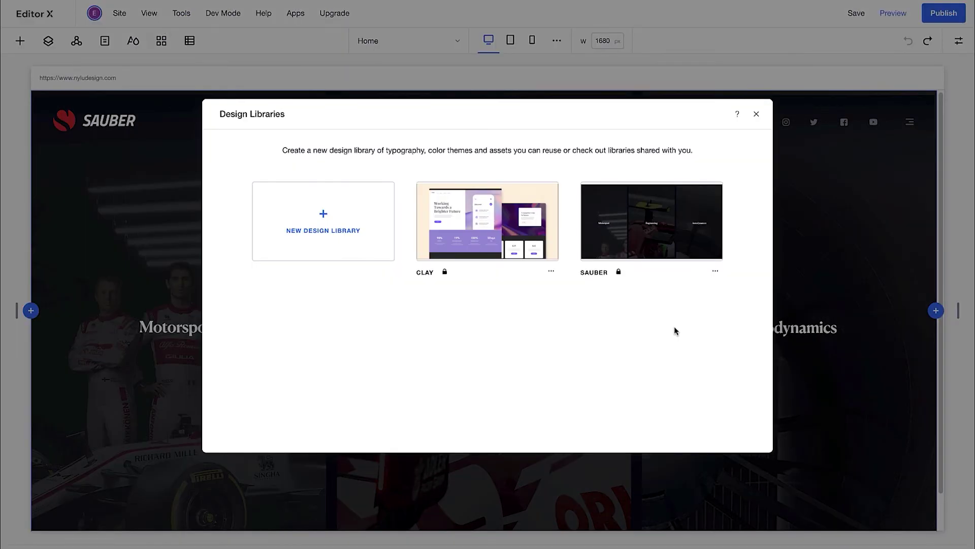
{"action": "left_click", "coordinate": [715, 271]}
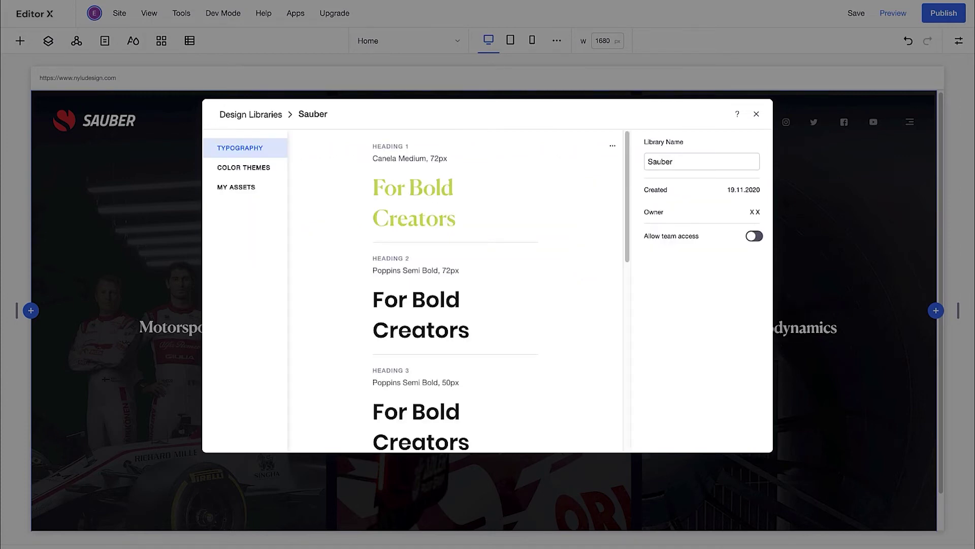
{"action": "left_click", "coordinate": [277, 172]}
{"action": "left_click", "coordinate": [269, 189]}
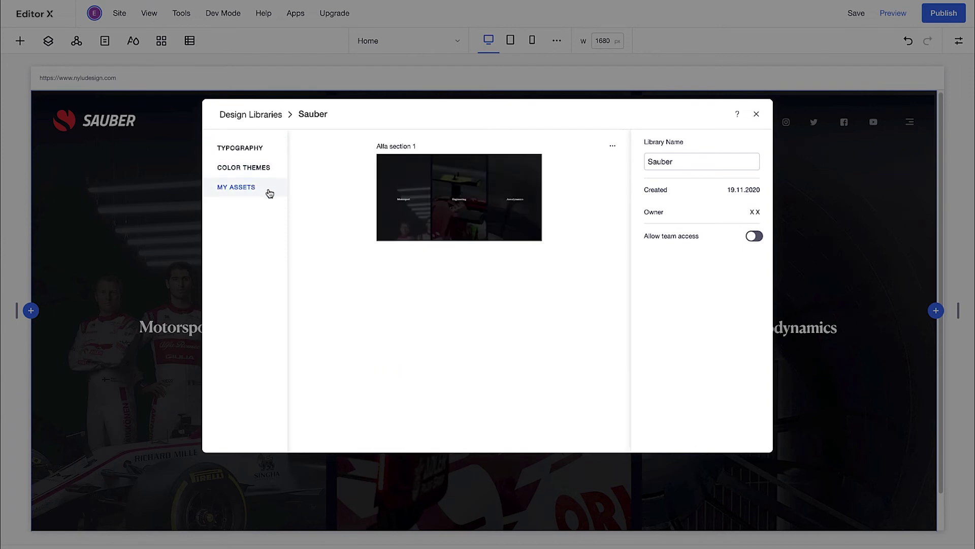
{"action": "left_click", "coordinate": [273, 151]}
{"action": "left_click", "coordinate": [612, 148]}
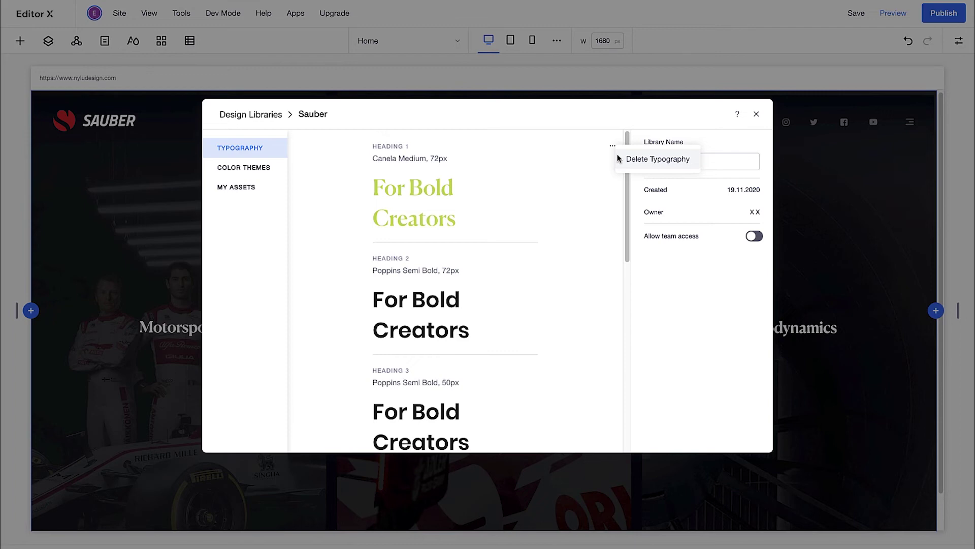
{"action": "left_click", "coordinate": [660, 256]}
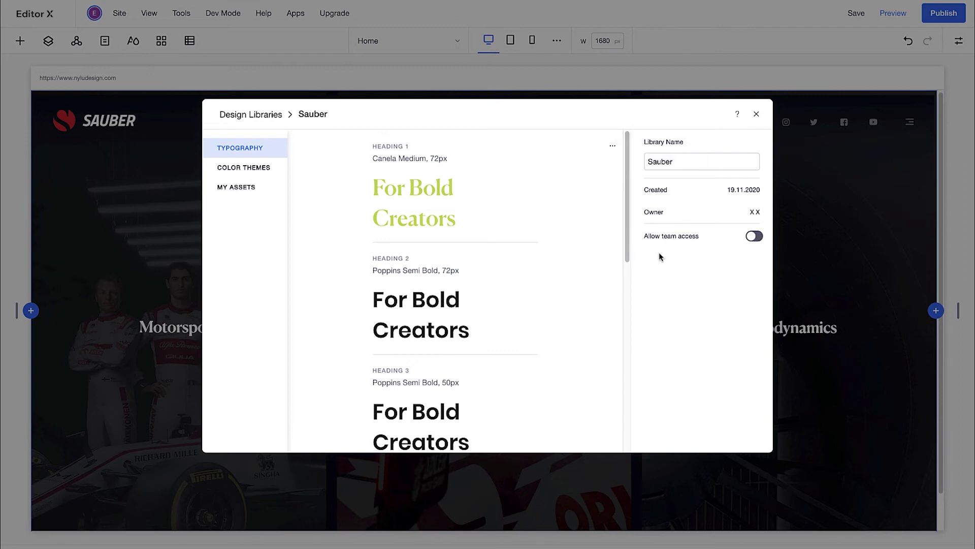
- Turn on Allow team access for the Sauber library and close its settings
{"action": "left_click", "coordinate": [754, 237]}
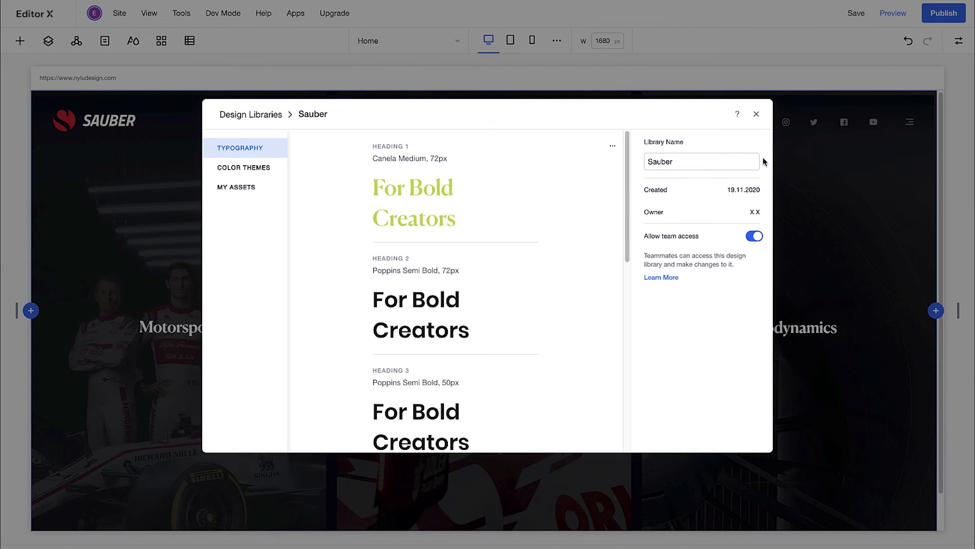
{"action": "left_click", "coordinate": [302, 78]}
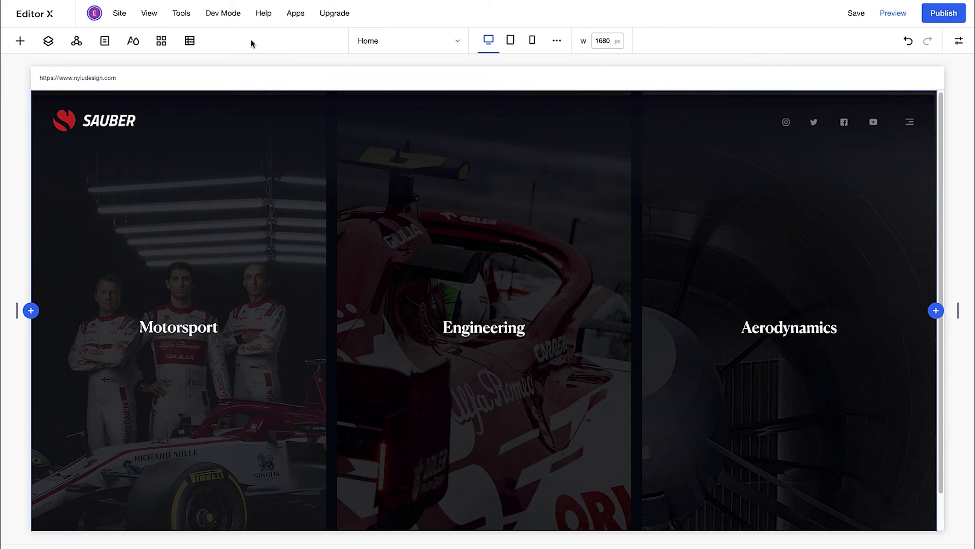
{"action": "left_click", "coordinate": [121, 14]}
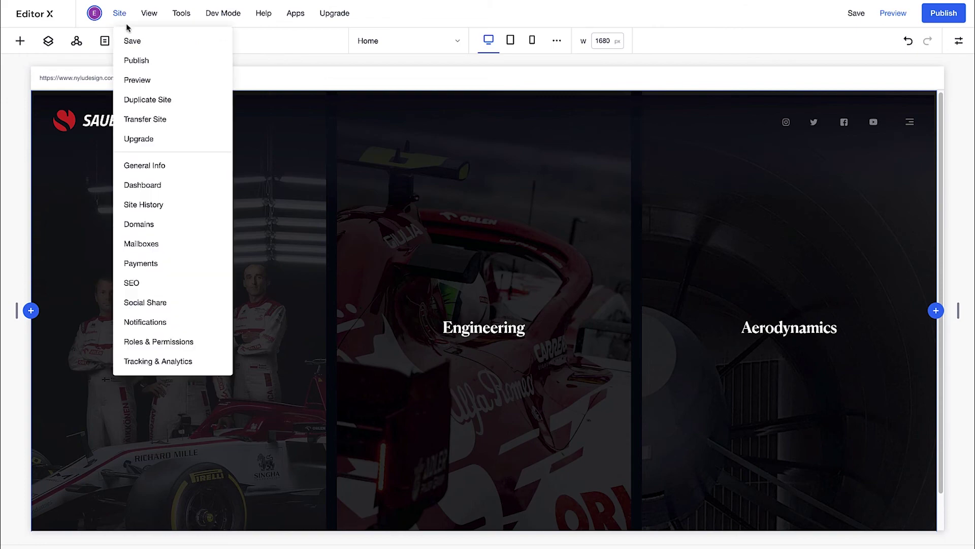
- From Partner Dashboard settings, start an invite and add the teammate's e-mail address
{"action": "left_click", "coordinate": [136, 188]}
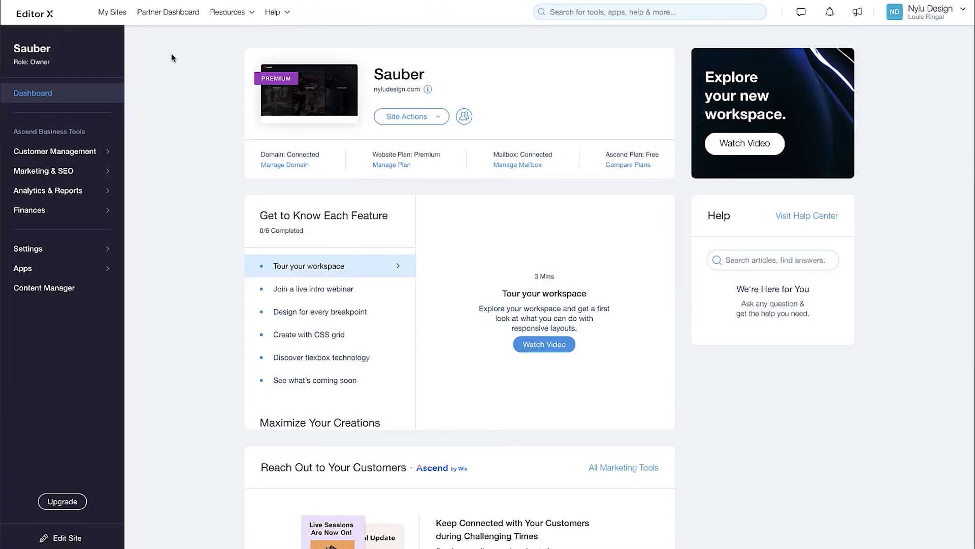
{"action": "left_click", "coordinate": [183, 13]}
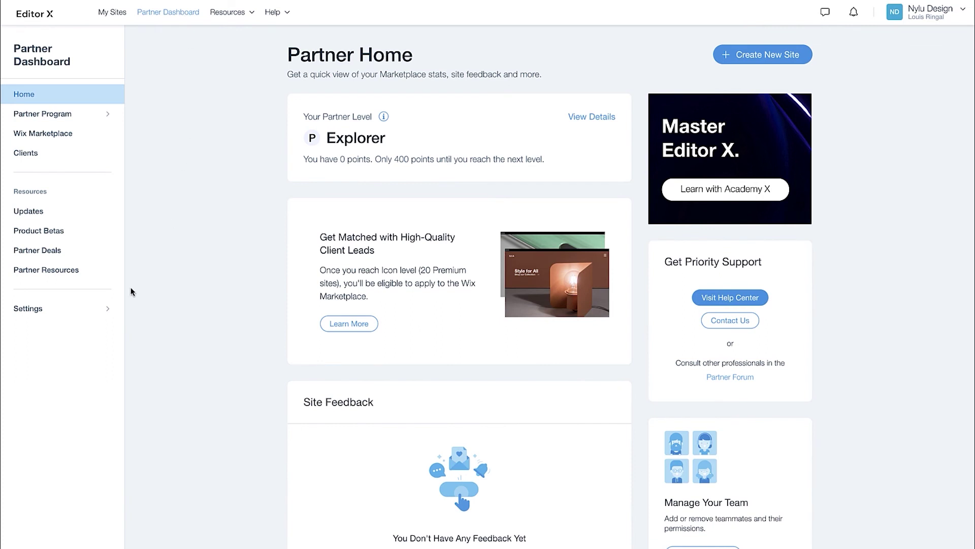
{"action": "left_click", "coordinate": [41, 308]}
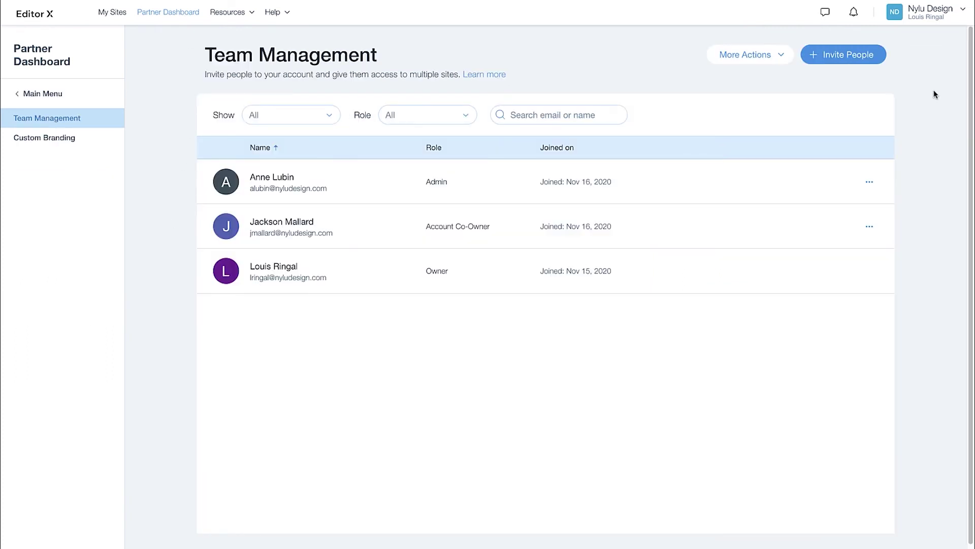
{"action": "left_click", "coordinate": [859, 57]}
{"action": "left_click", "coordinate": [502, 156]}
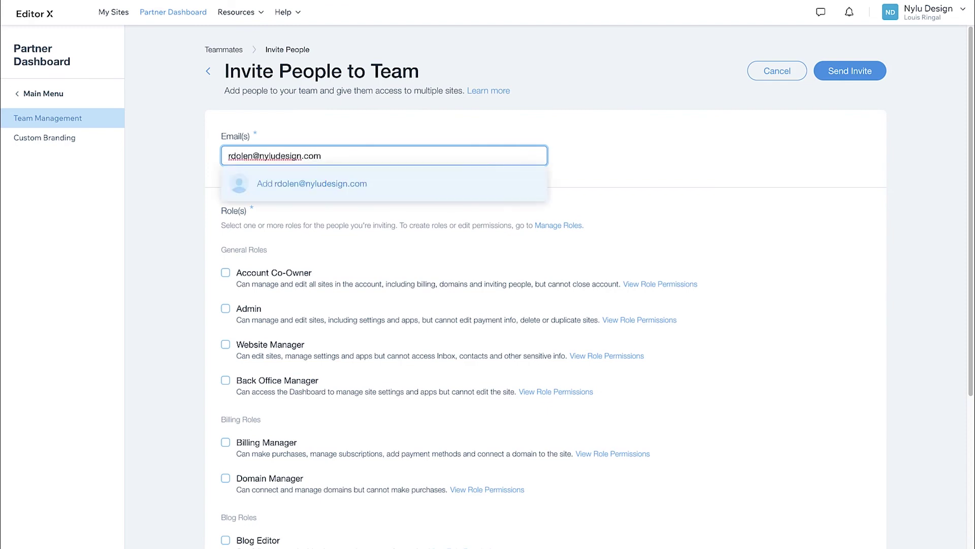
{"action": "left_click", "coordinate": [498, 178]}
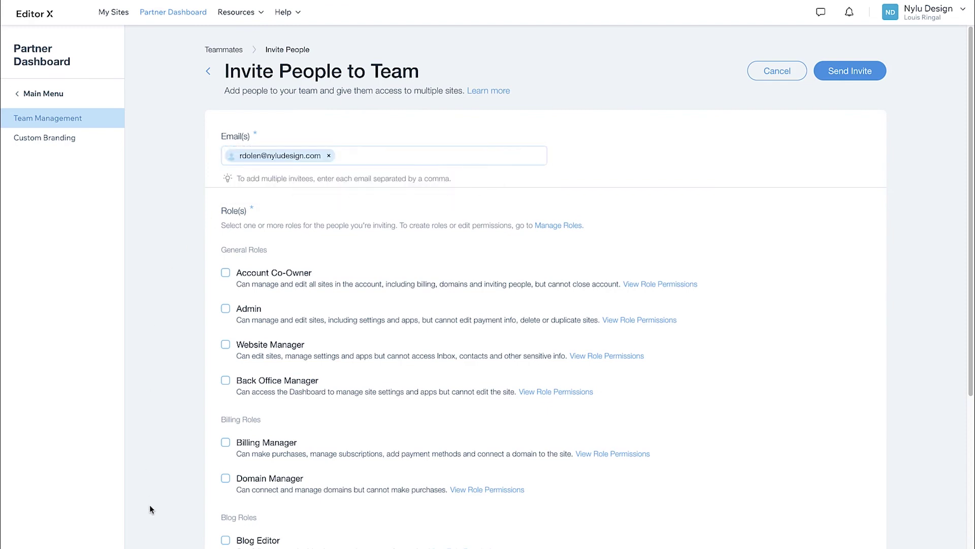
- Create a 'Brand Designer' role allowed to Manage Design Libraries and send the invite
{"action": "scroll", "coordinate": [150, 505], "scroll_direction": "down", "scroll_amount": 5}
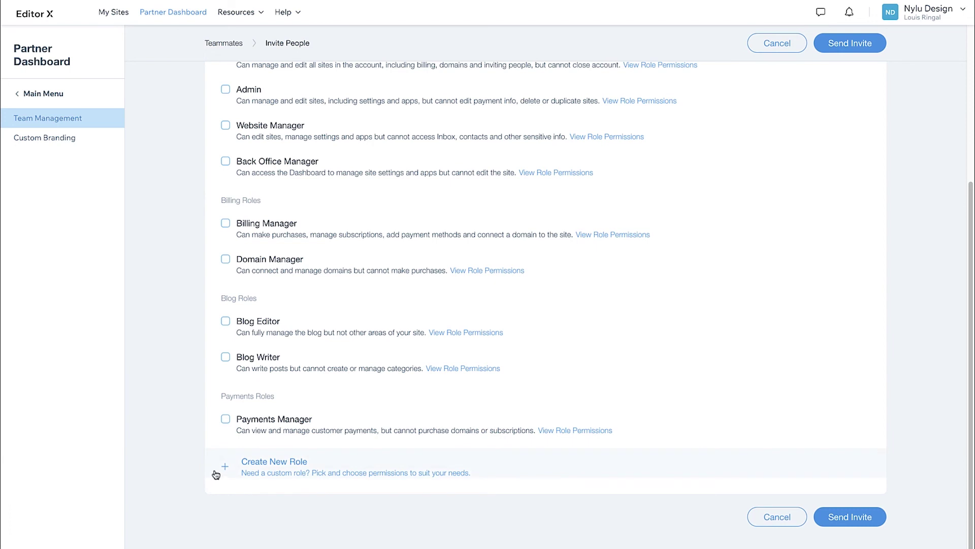
{"action": "left_click", "coordinate": [225, 467]}
{"action": "type", "text": "Brand Designer"}
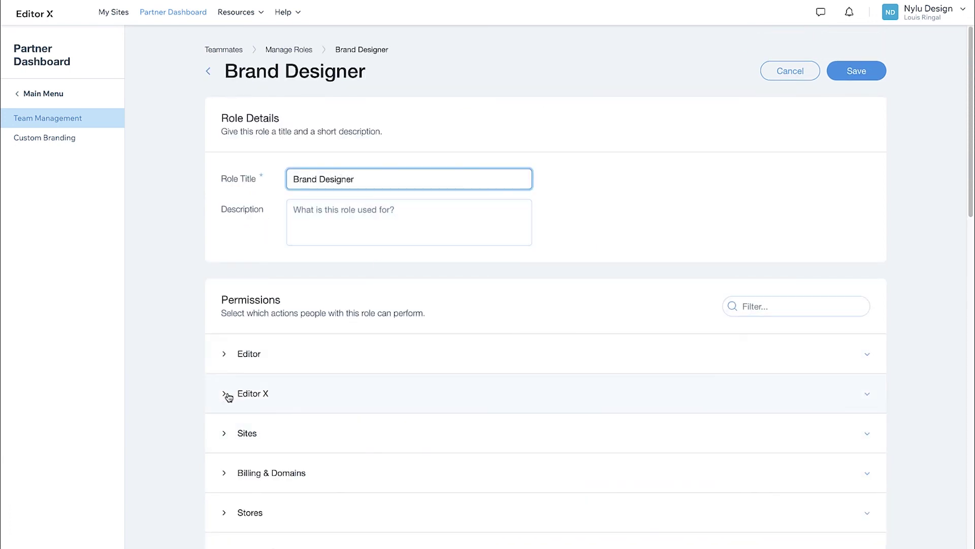
{"action": "left_click", "coordinate": [228, 397]}
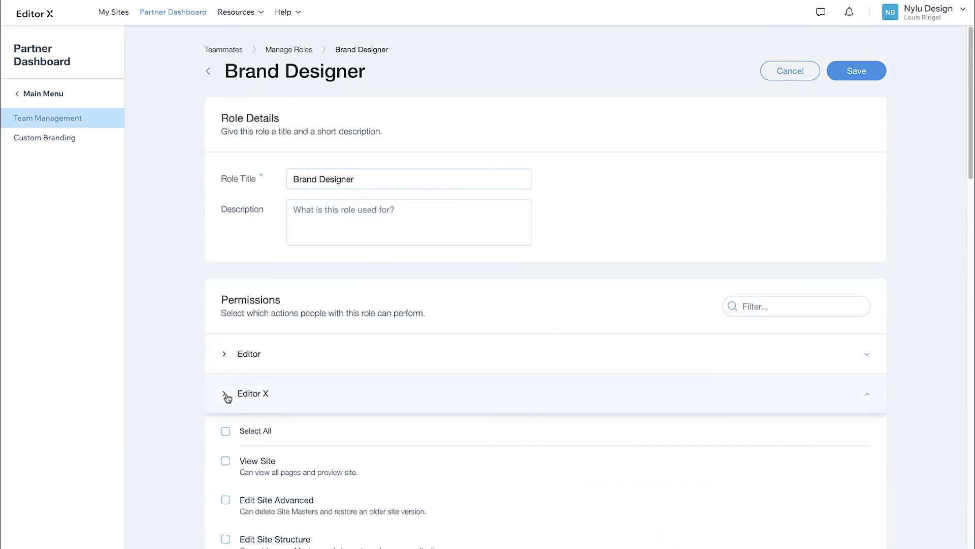
{"action": "left_click", "coordinate": [225, 361]}
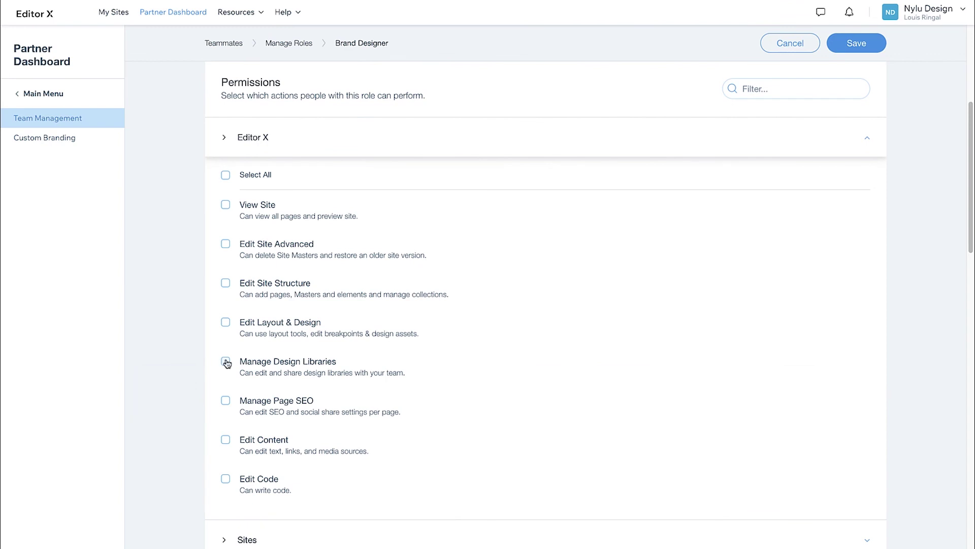
{"action": "left_click", "coordinate": [864, 43]}
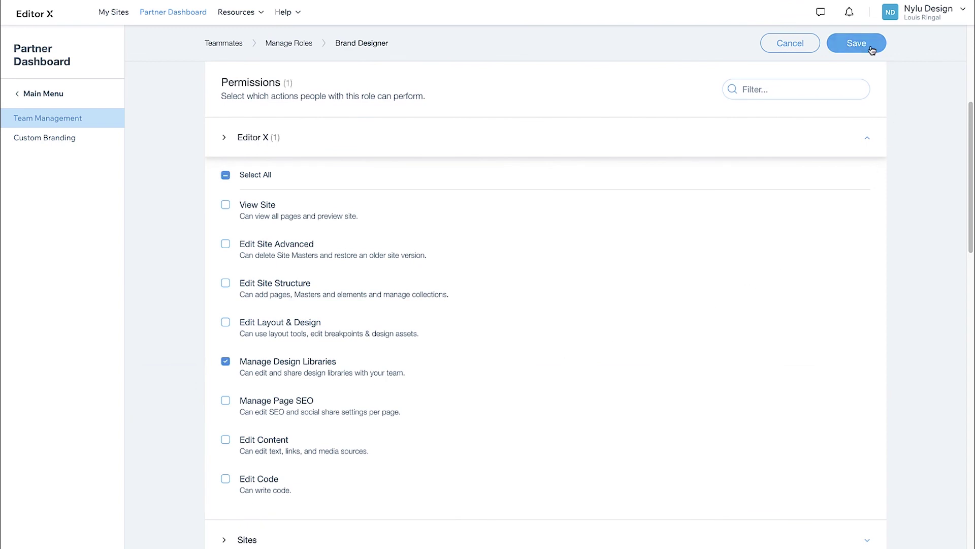
{"action": "left_click", "coordinate": [869, 71]}
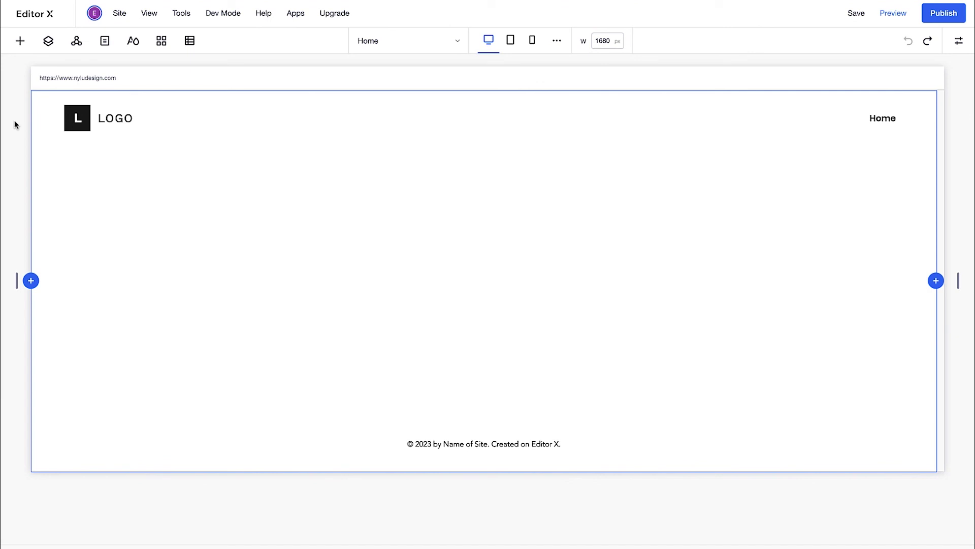
- Drag the Sauber library's section onto the page, then list libraries for typography themes
{"action": "left_click", "coordinate": [20, 41]}
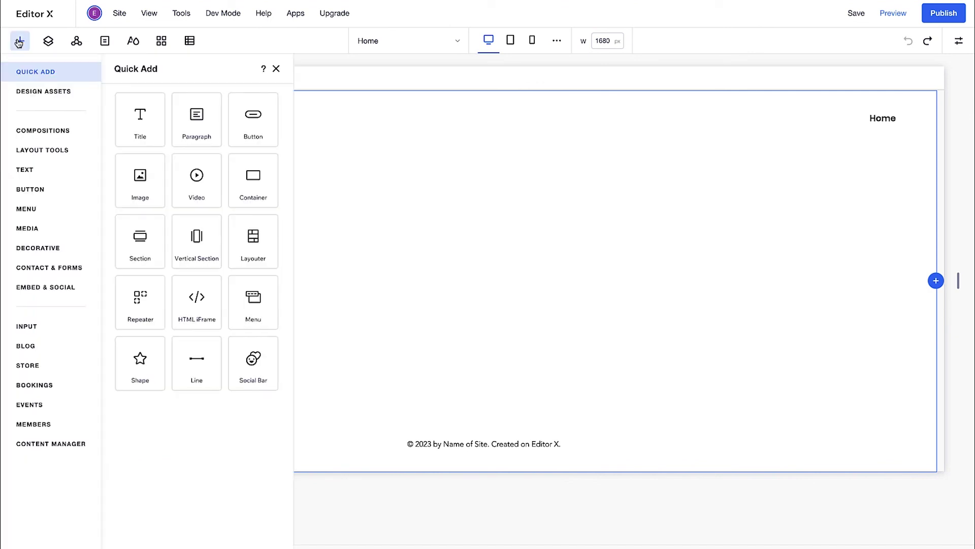
{"action": "left_click", "coordinate": [34, 89]}
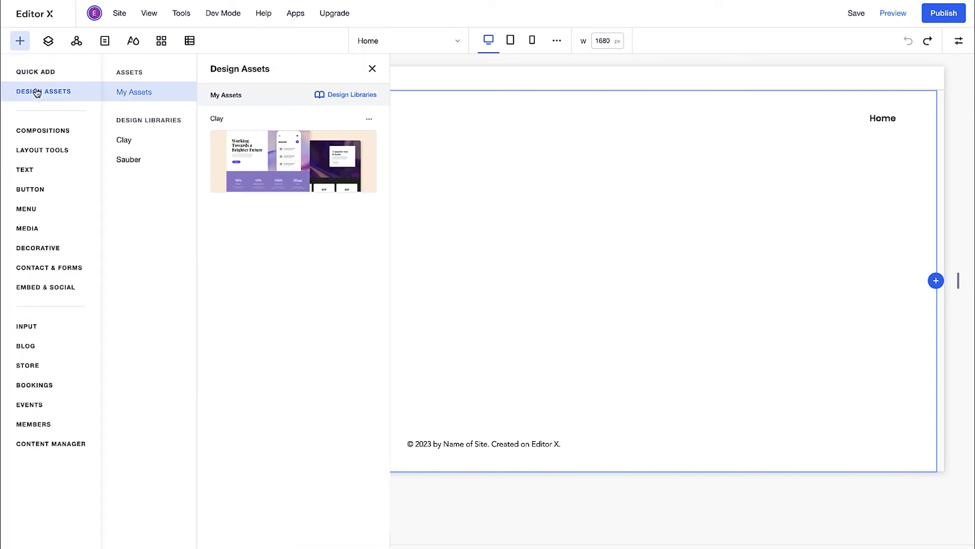
{"action": "left_click", "coordinate": [145, 160]}
{"action": "left_click_drag", "start_coordinate": [261, 158], "coordinate": [432, 199]}
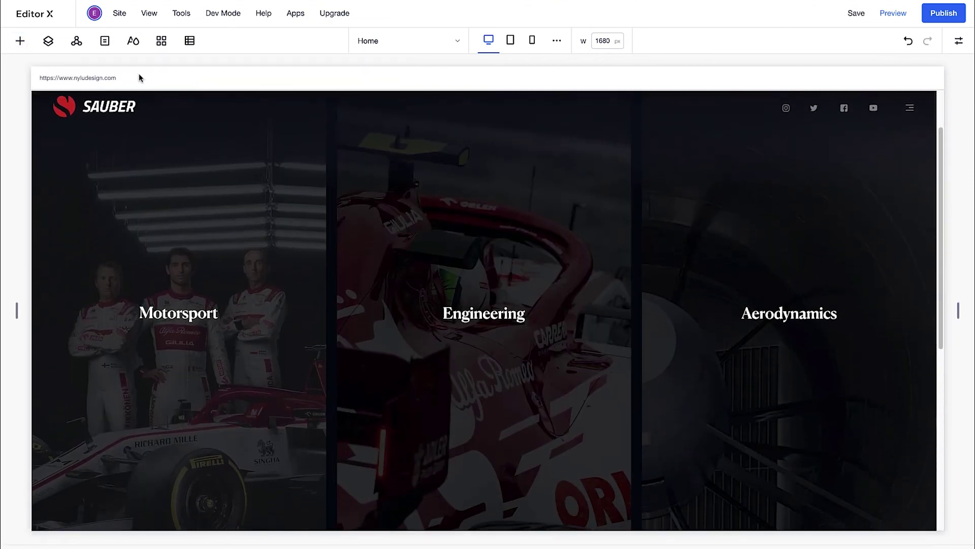
{"action": "left_click", "coordinate": [133, 42]}
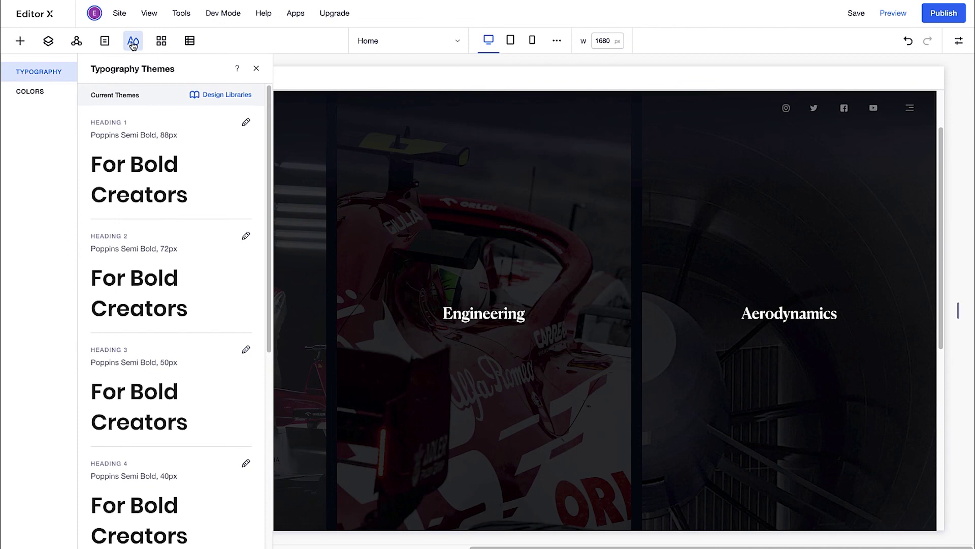
{"action": "left_click", "coordinate": [207, 95]}
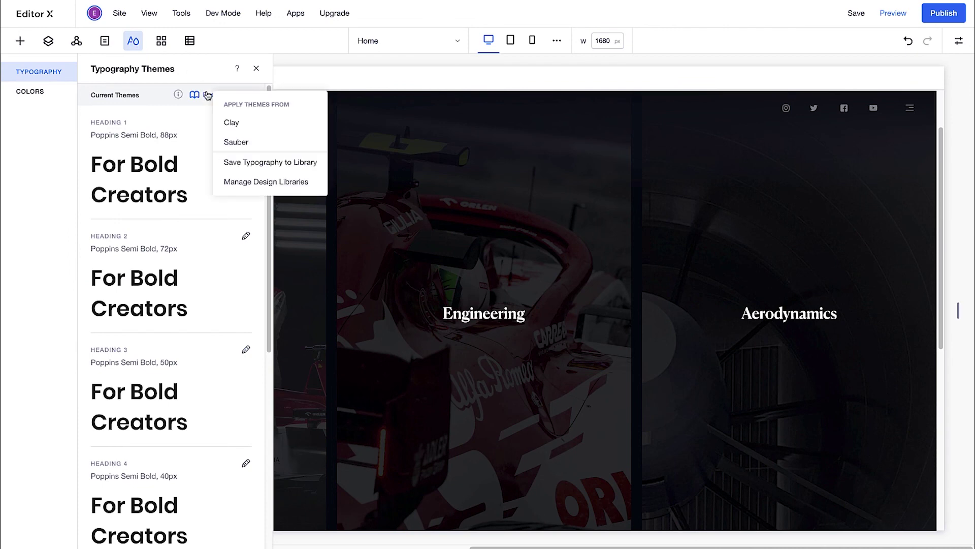